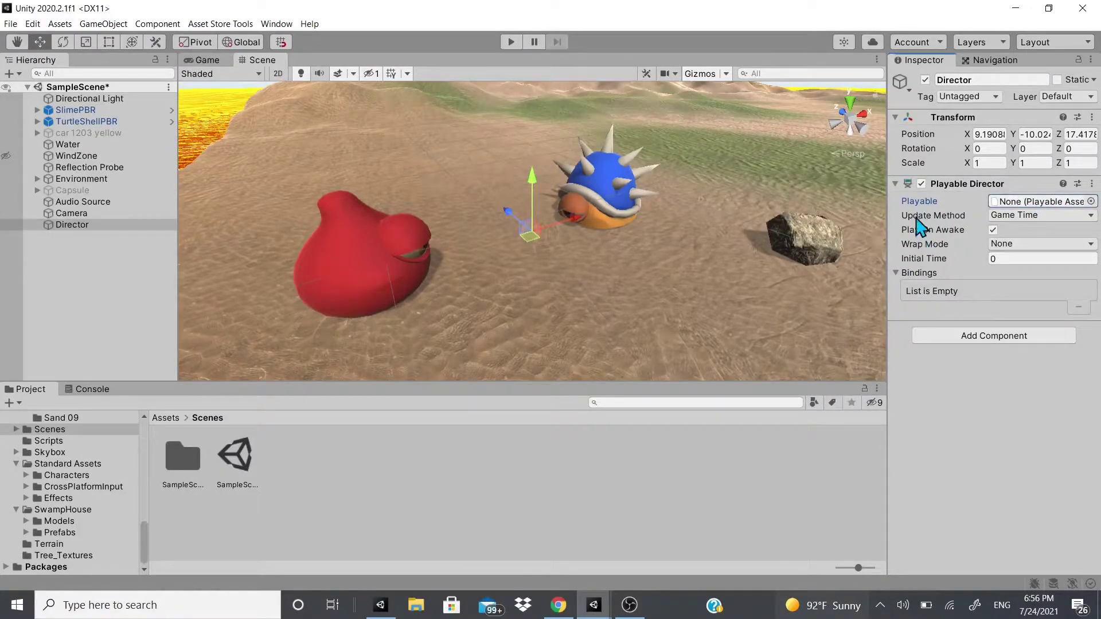
- Show the Playable Director's Update Method choices: DSP Clock, Game Time, Unscaled Game Time, Manual
left_click(999, 217)
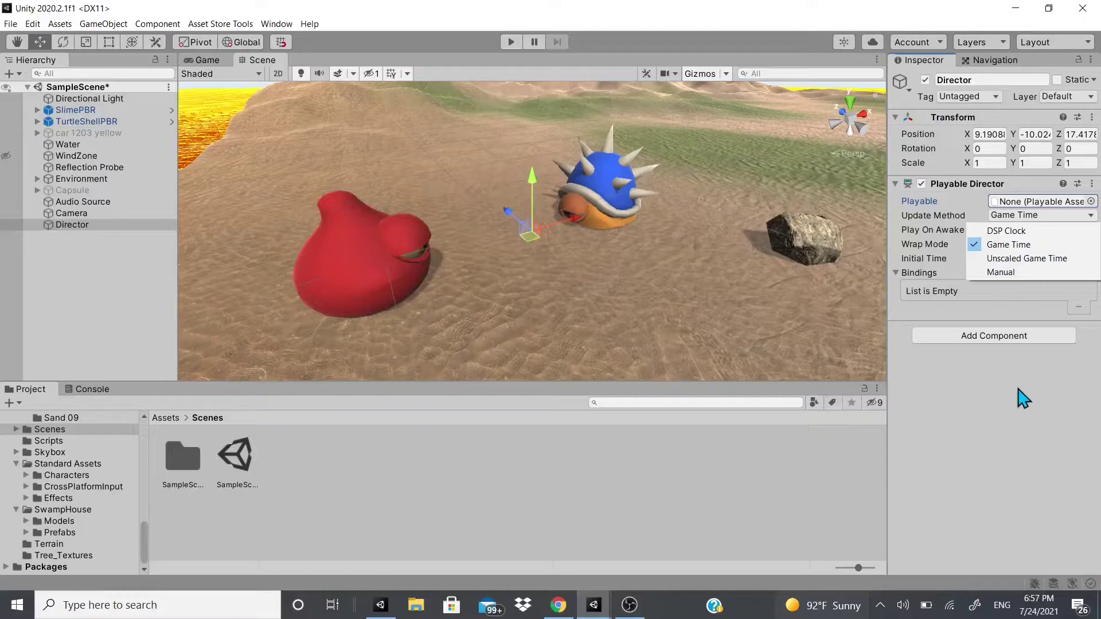
left_click(953, 347)
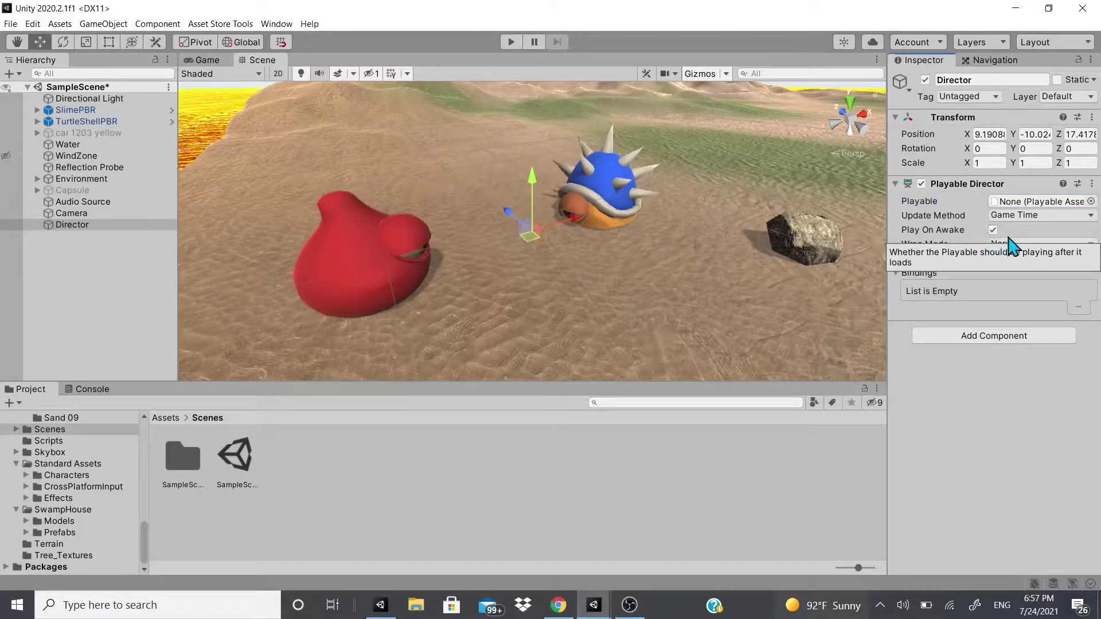
left_click(992, 230)
left_click(993, 230)
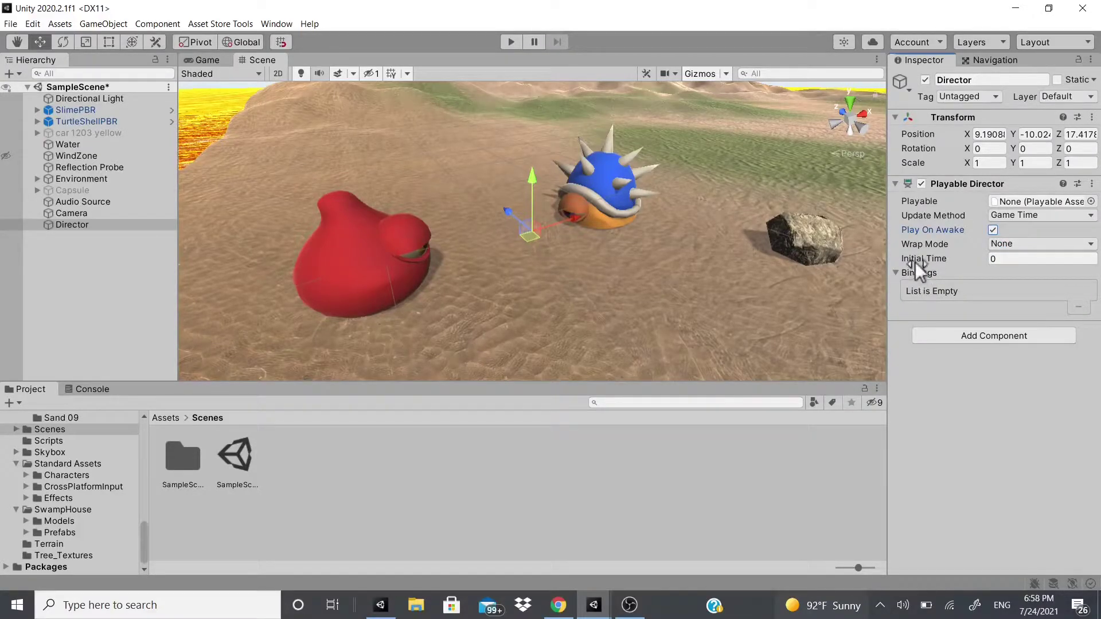
left_click(998, 245)
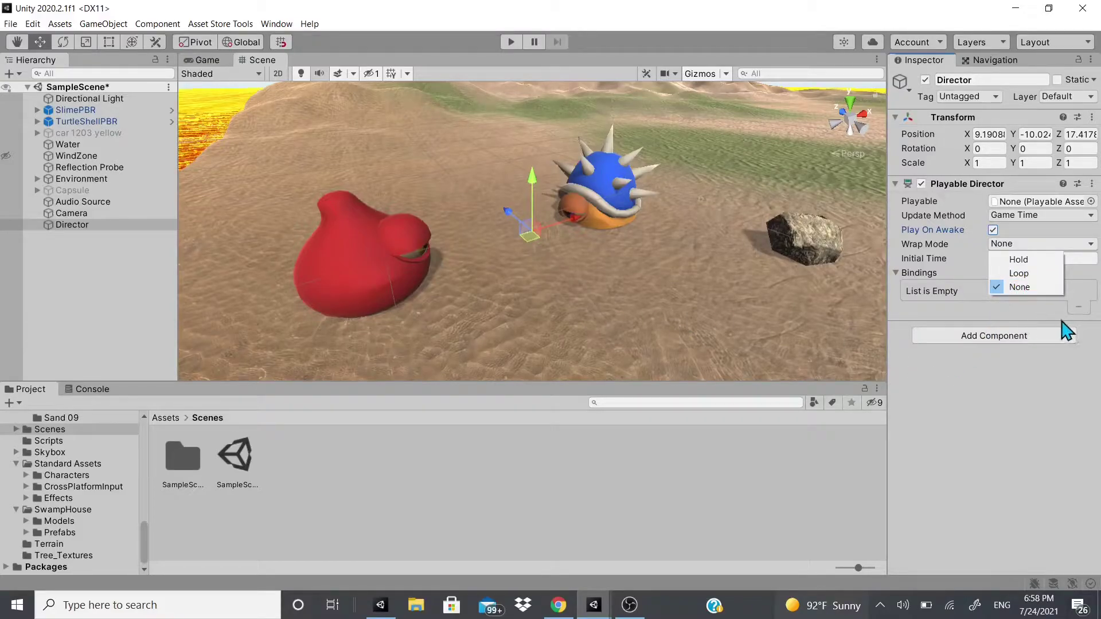
left_click(959, 251)
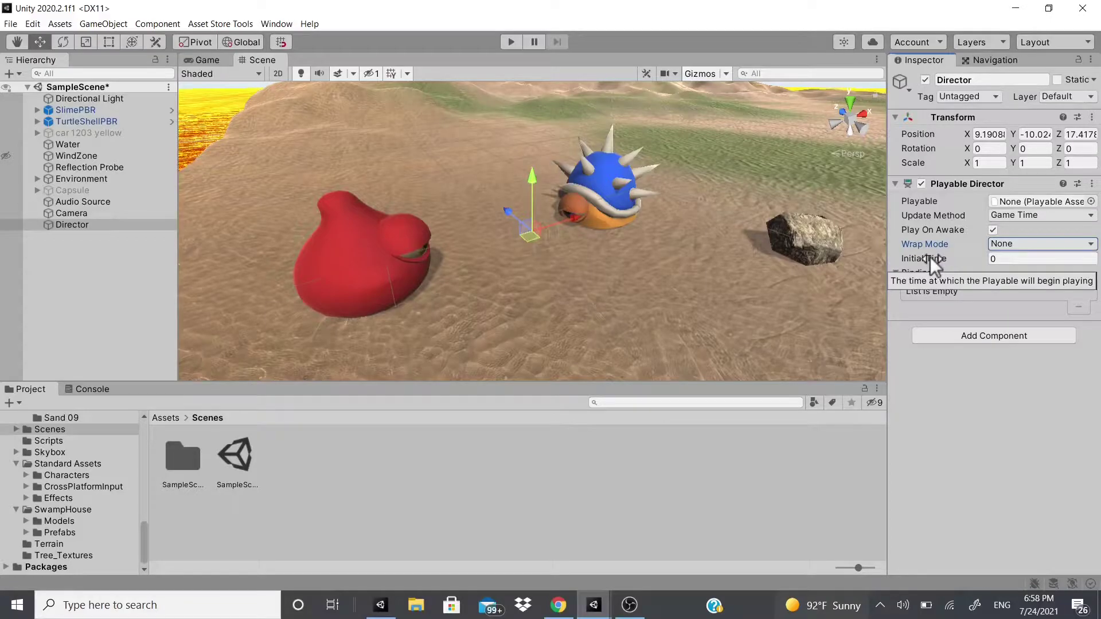
left_click(993, 229)
left_click(1008, 260)
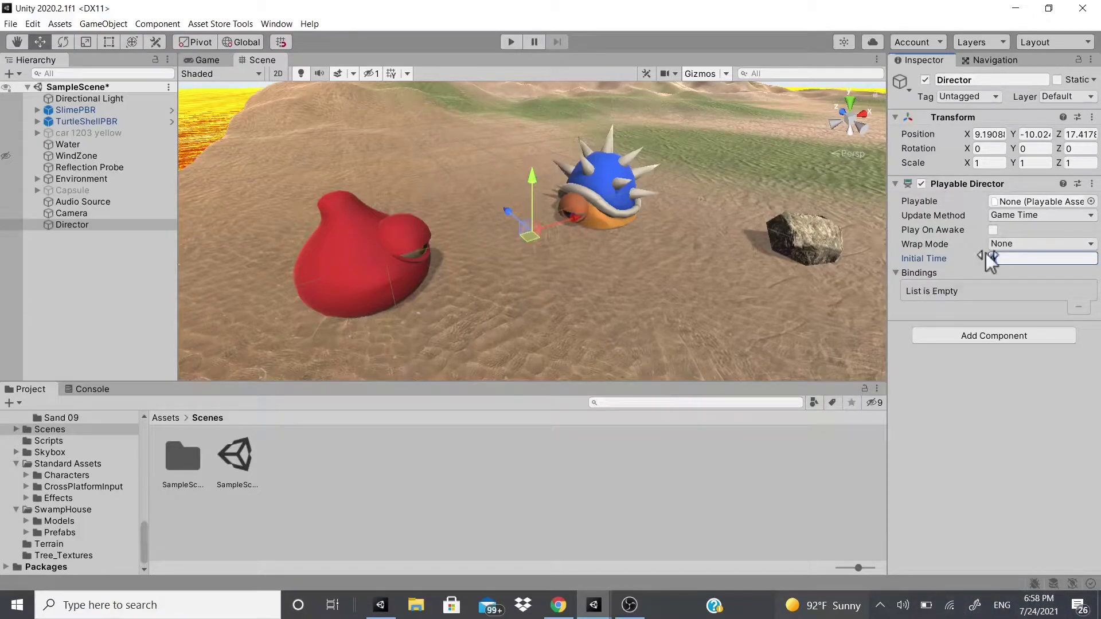
left_click(993, 230)
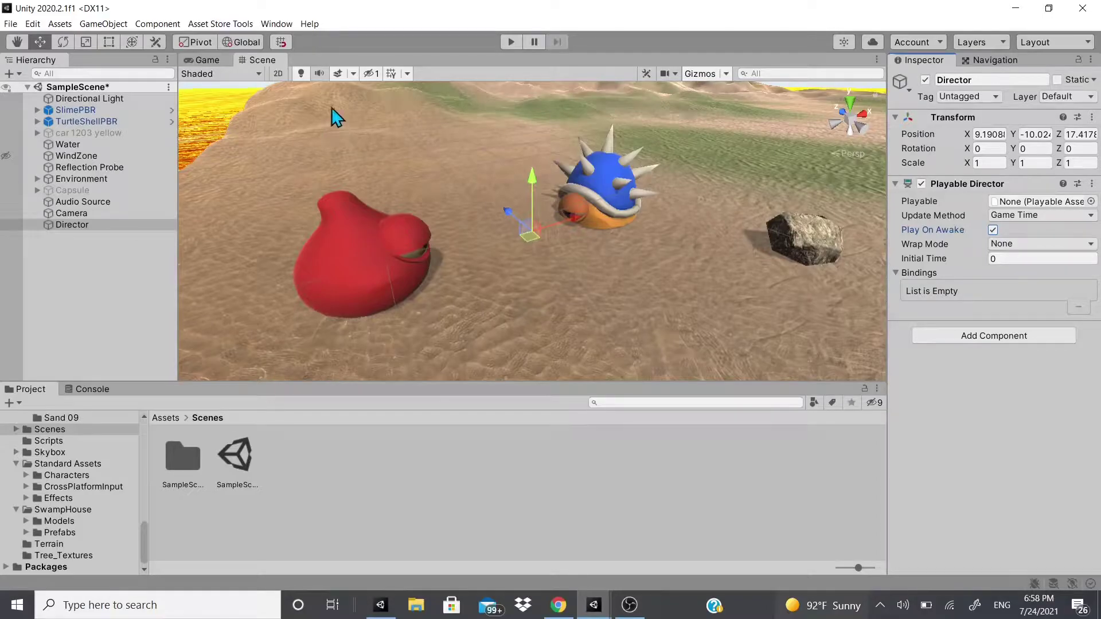
- Open the Timeline window from Window > Sequencing and enlarge its panel
left_click(277, 24)
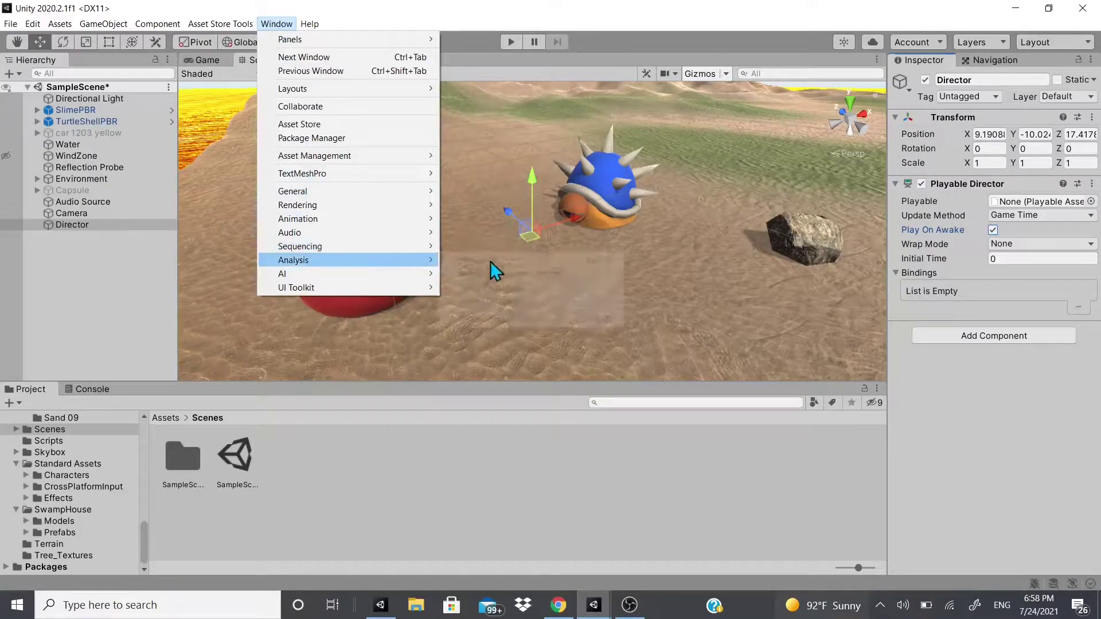
left_click(466, 247)
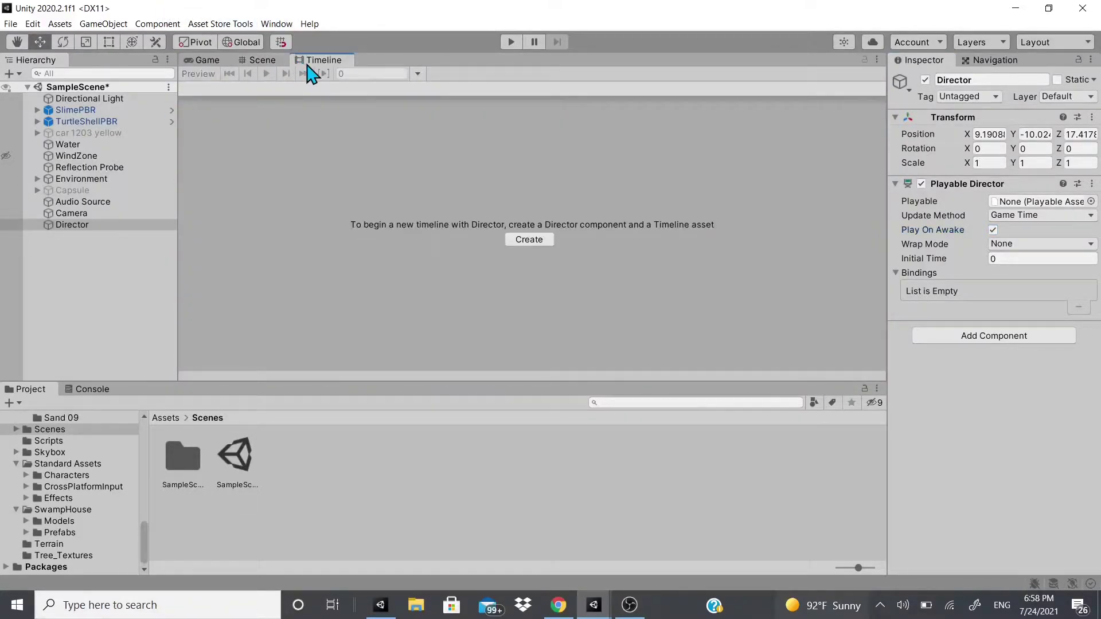
left_click(114, 388)
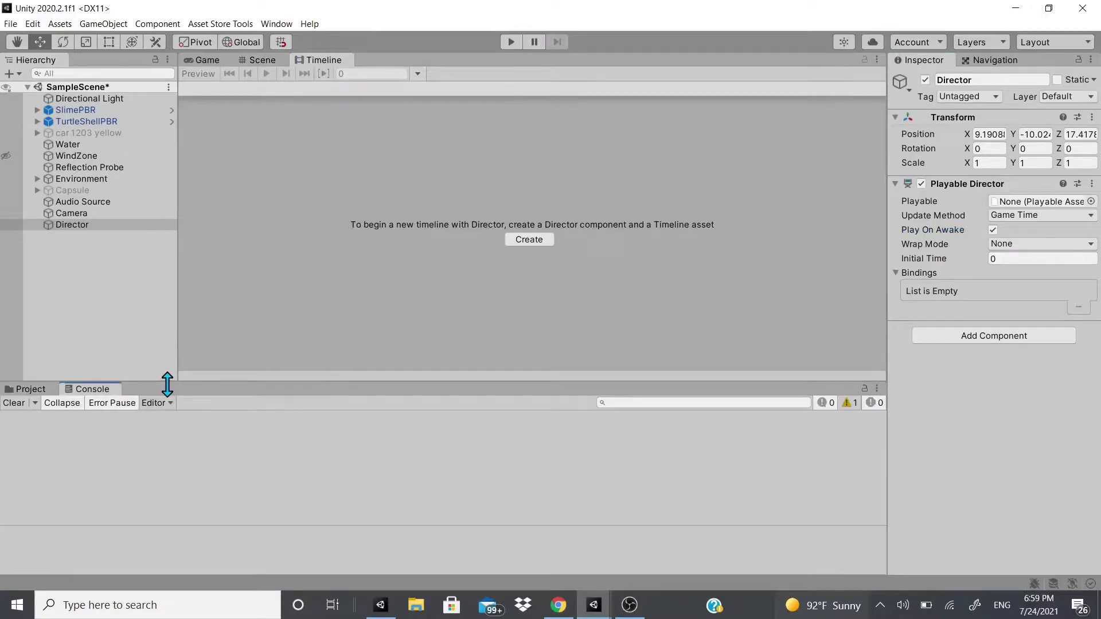
left_click_drag(167, 384, 234, 546)
left_click_drag(174, 418, 136, 400)
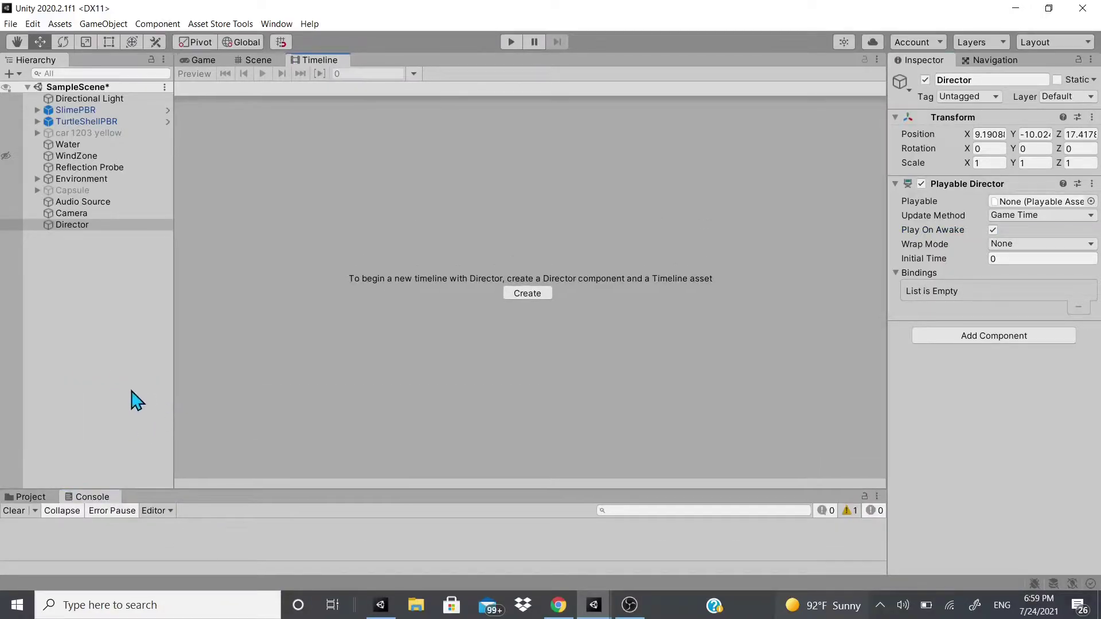
- Create DirectorTimeline.playable in Assets/Animations for the Director, replacing the existing file
left_click(537, 294)
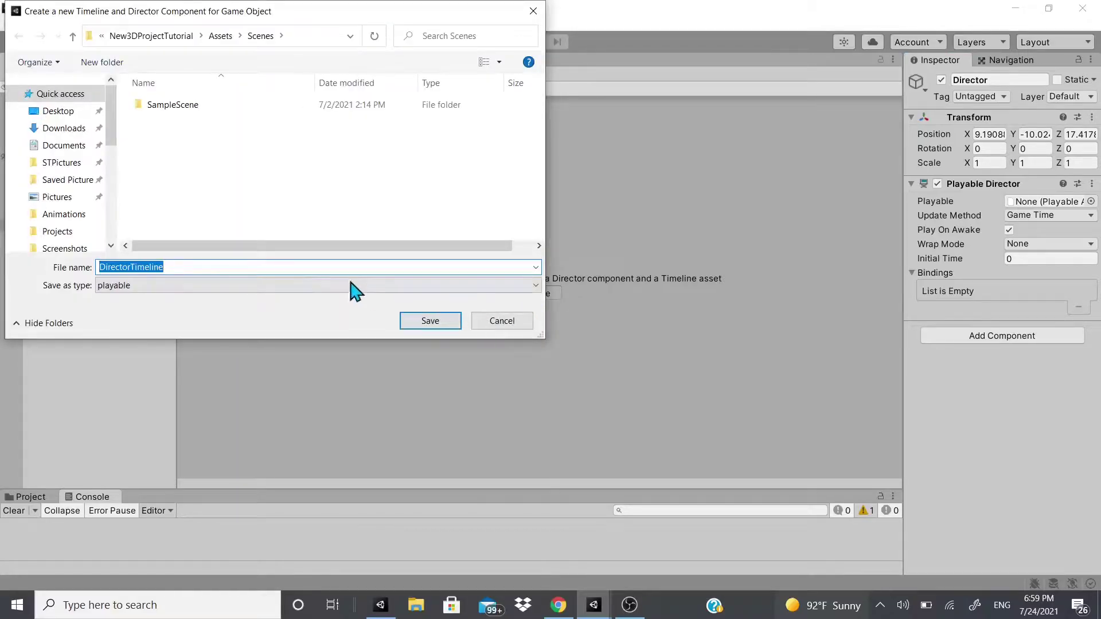
left_click(239, 36)
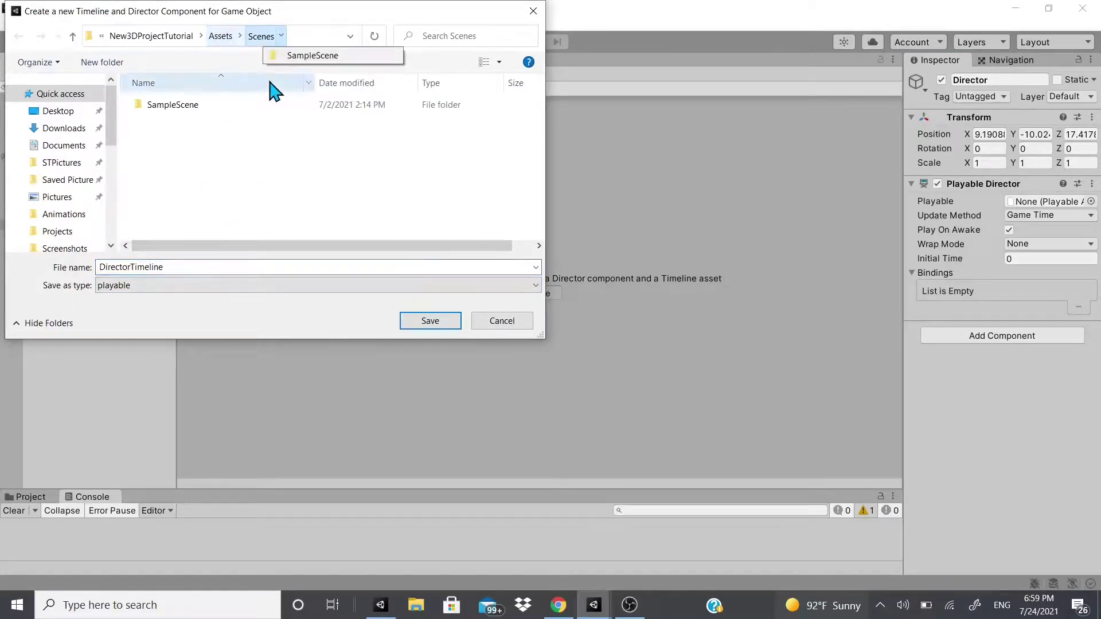
left_click(240, 36)
left_click(243, 41)
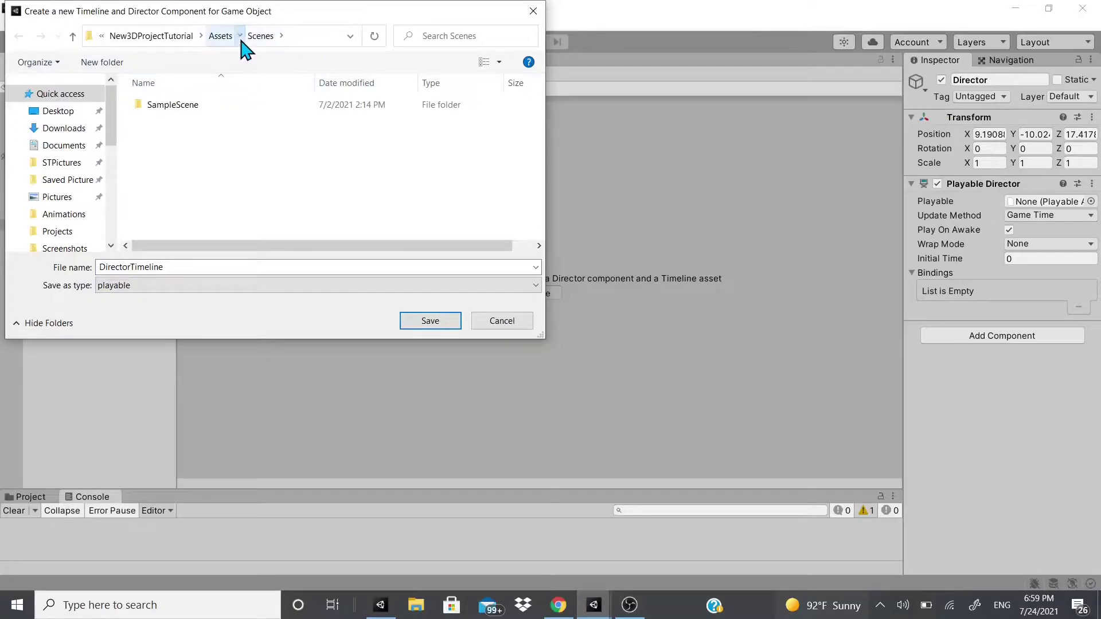
left_click(240, 36)
left_click(237, 40)
left_click(240, 35)
left_click(239, 115)
left_click(181, 104)
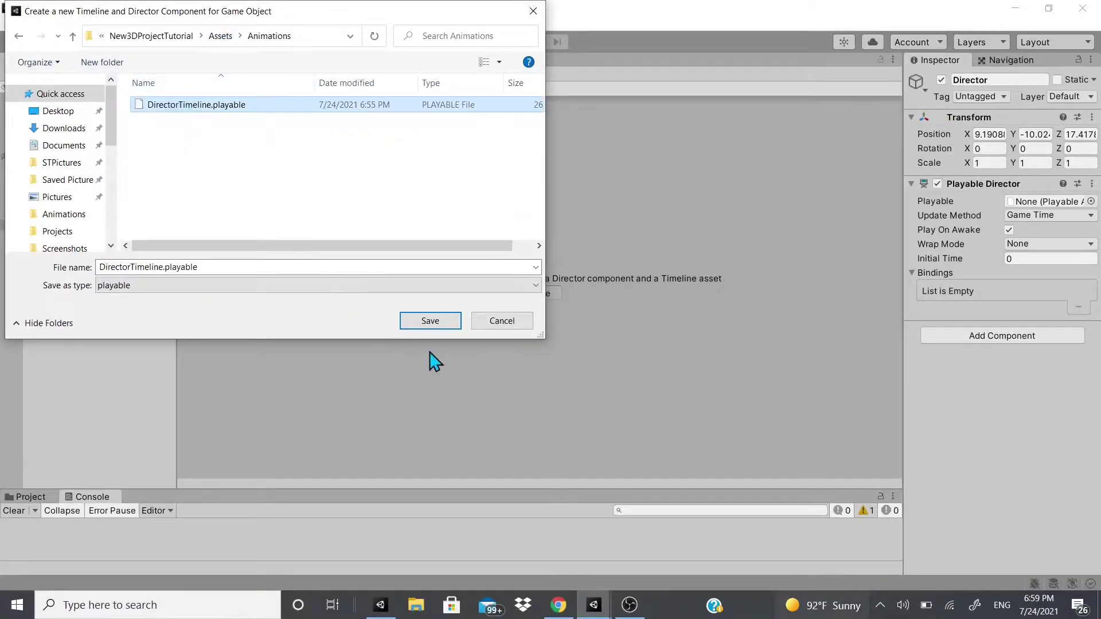
left_click(425, 321)
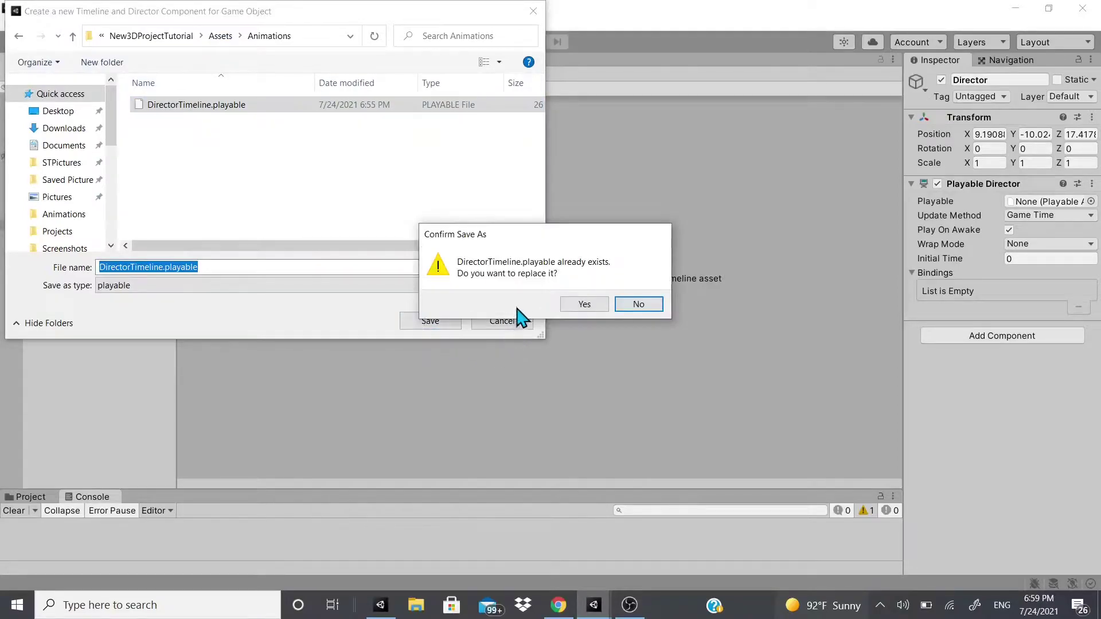
left_click(575, 305)
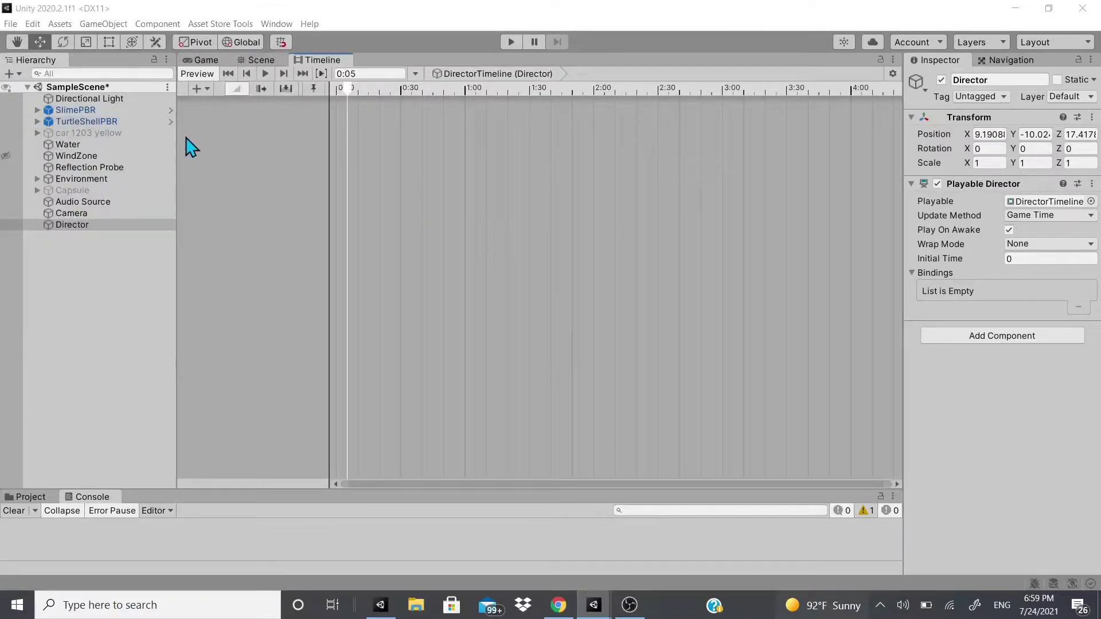
left_click(197, 89)
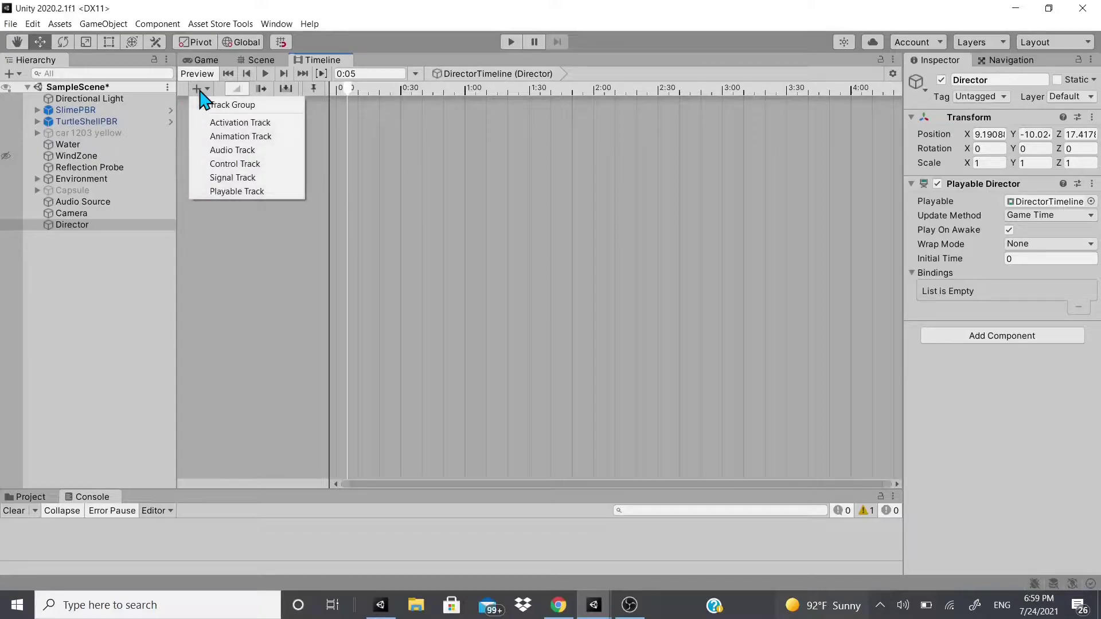
right_click(251, 216)
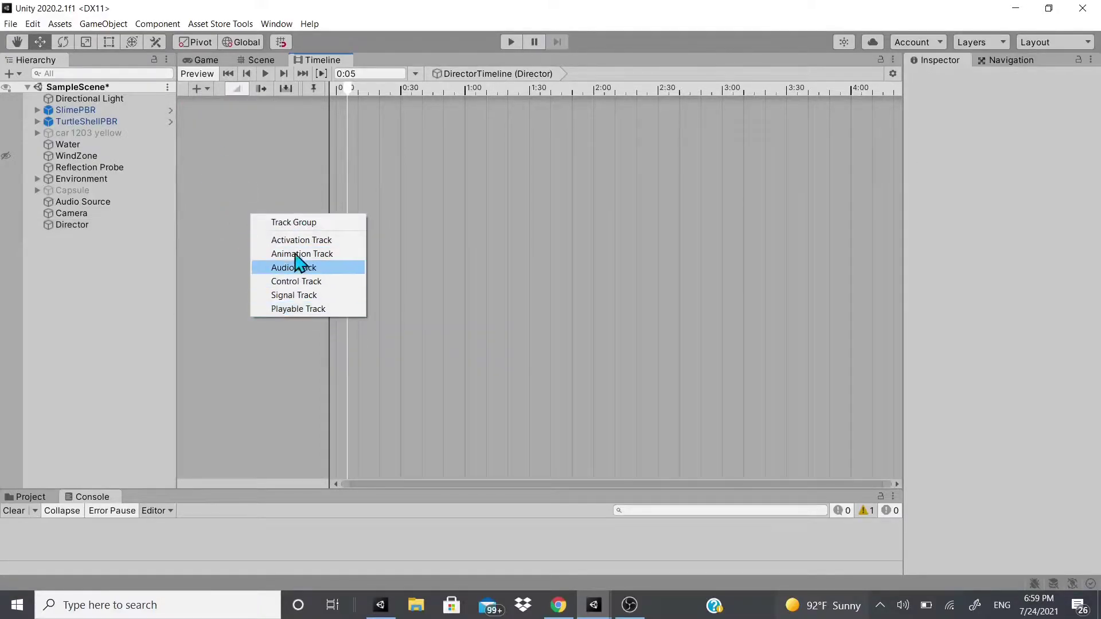
left_click(234, 115)
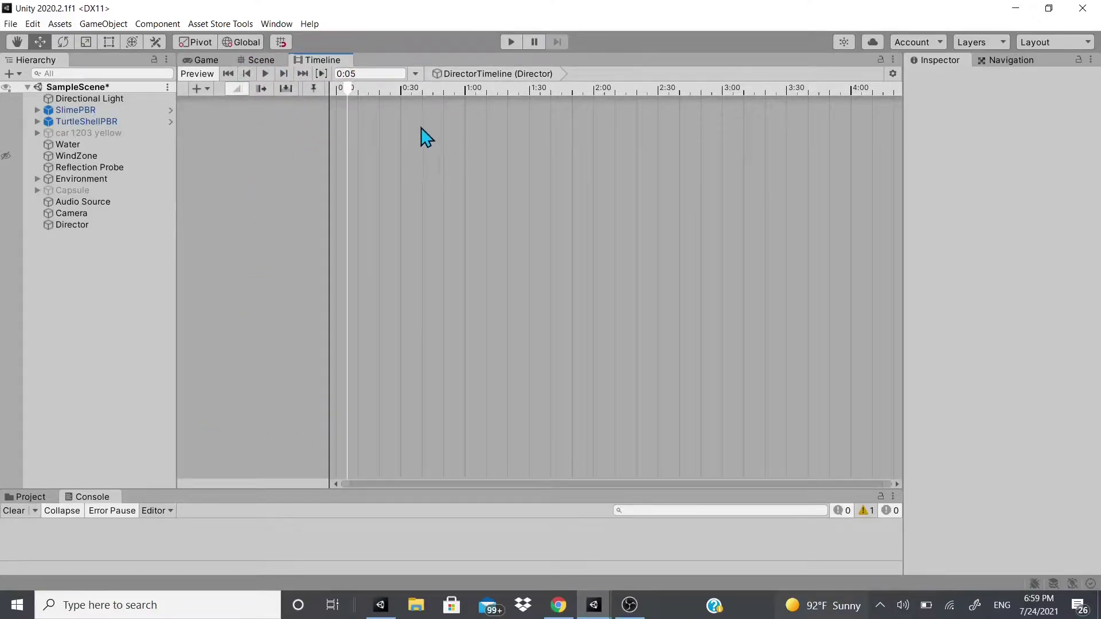
left_click_drag(464, 98, 245, 94)
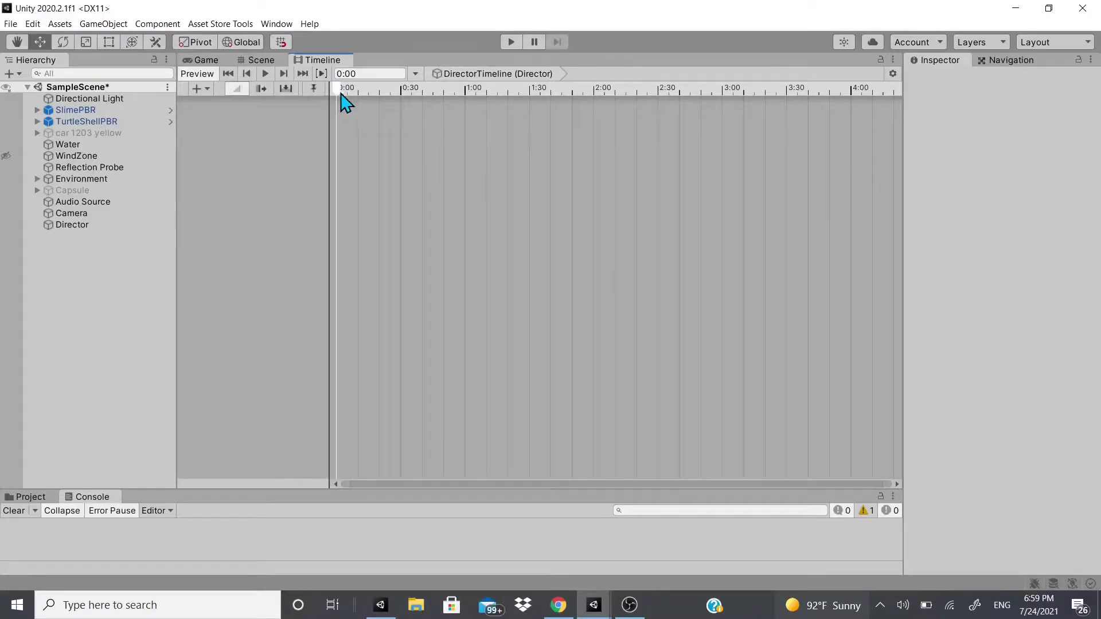
left_click(376, 99)
left_click(337, 89)
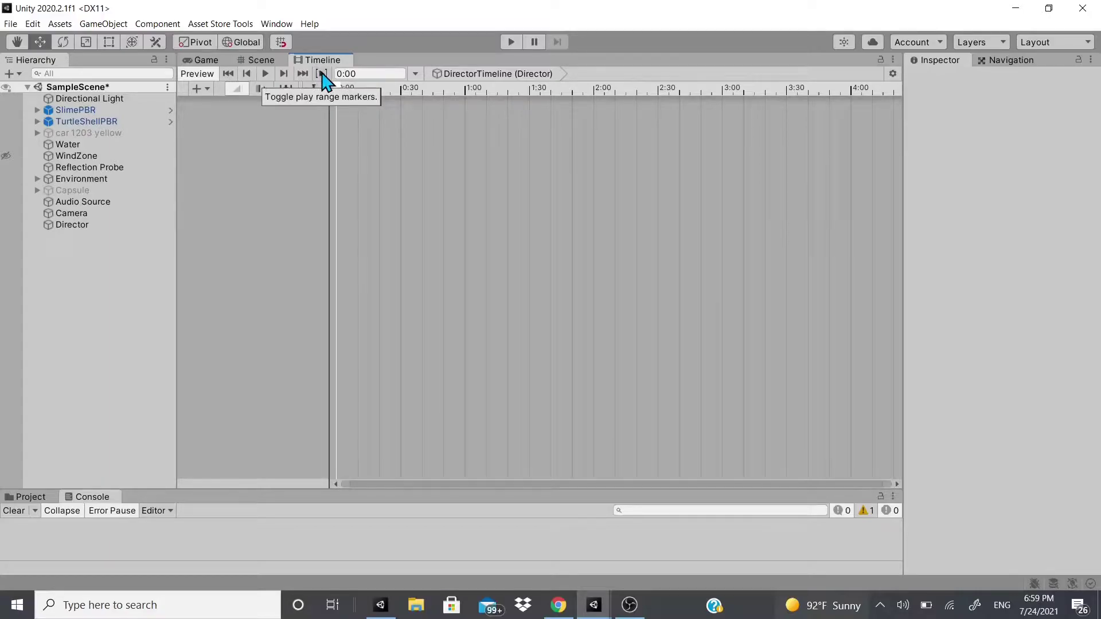
left_click(379, 100)
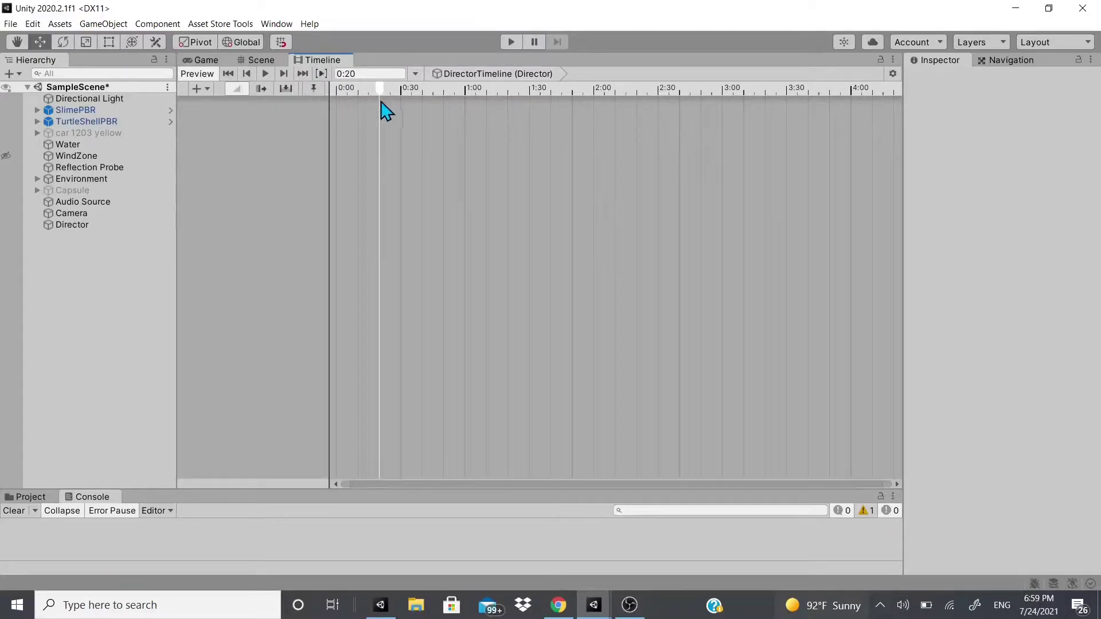
left_click_drag(377, 90, 270, 125)
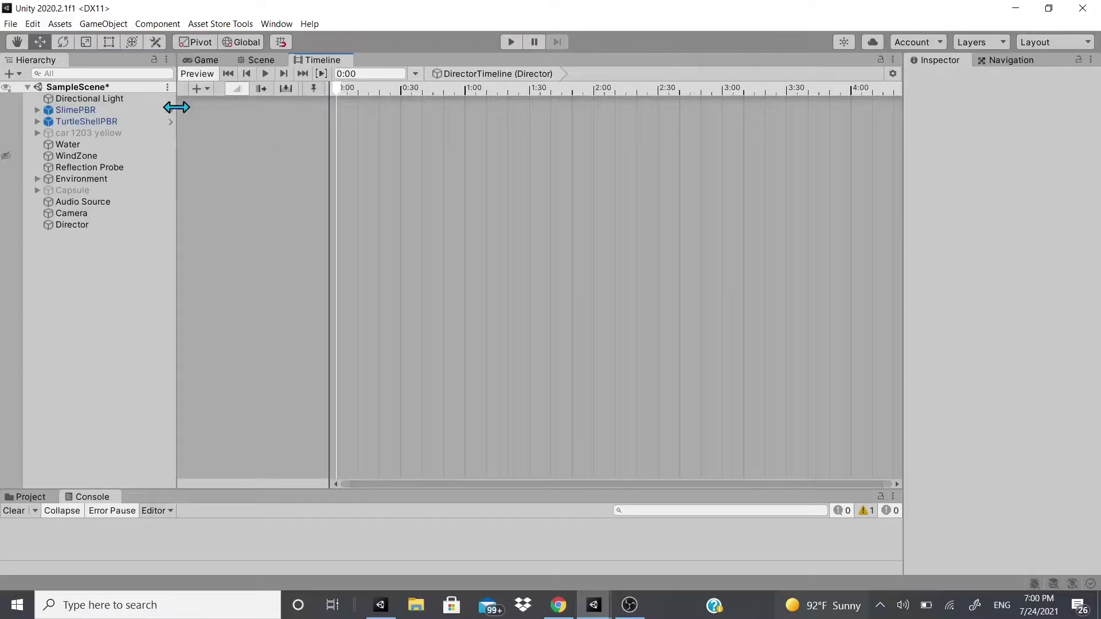
- Add an Activation Track bound to SlimePBR and duplicate it
right_click(237, 150)
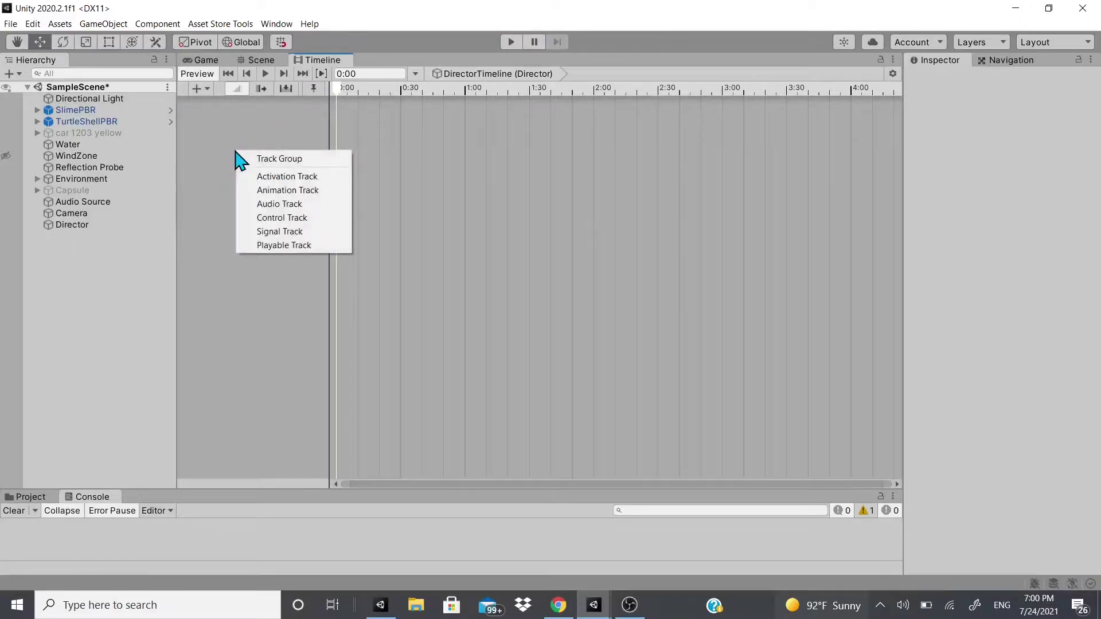
left_click(279, 177)
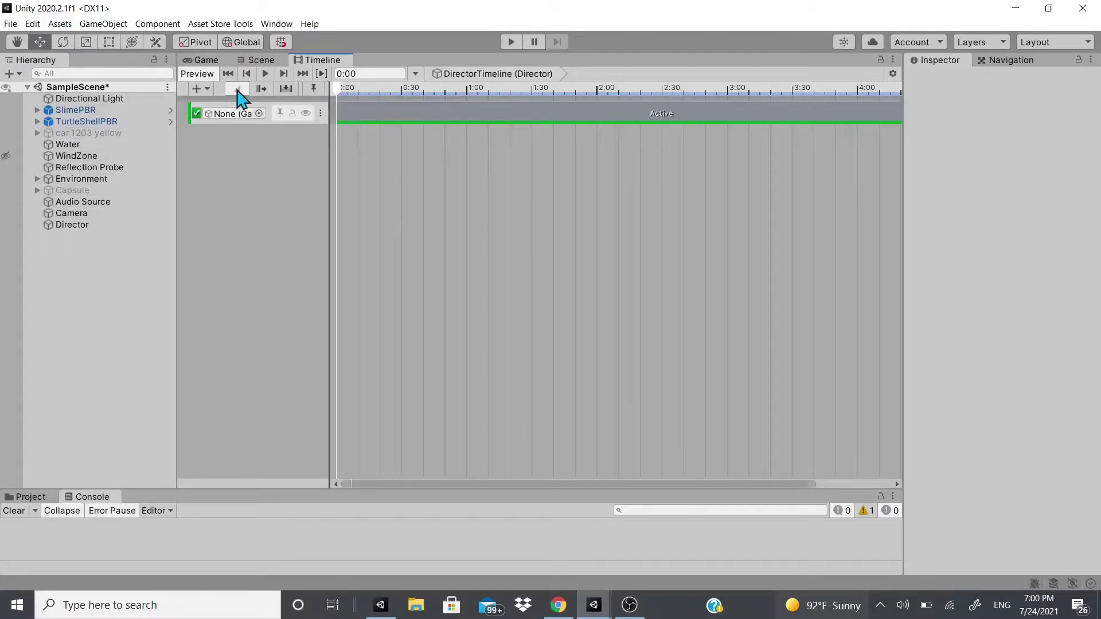
left_click_drag(100, 112, 252, 115)
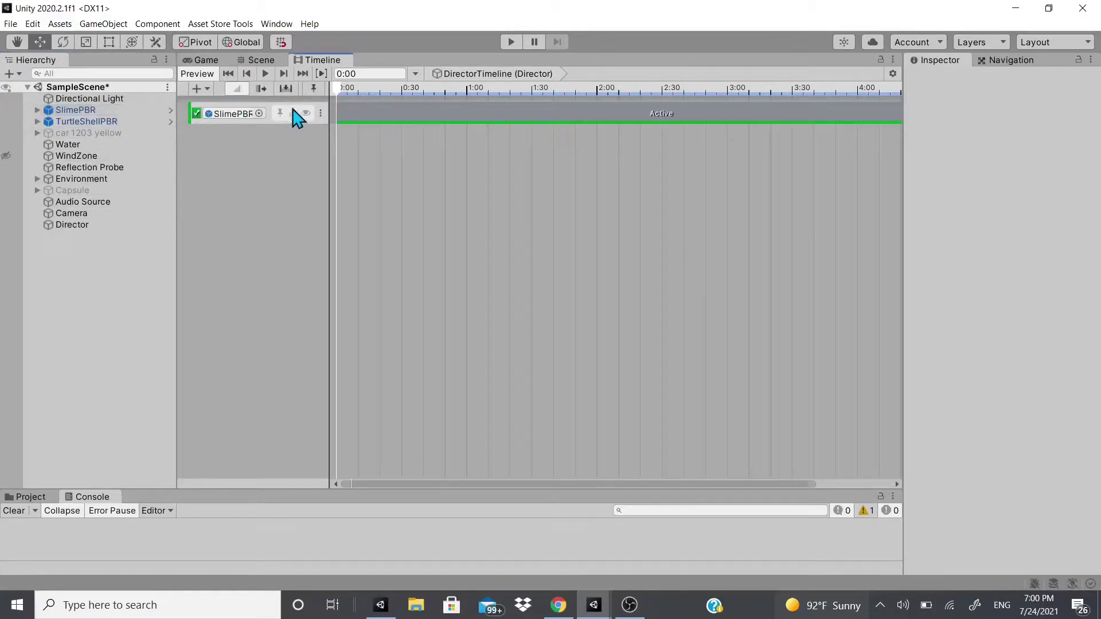
right_click(325, 117)
left_click(367, 152)
- Bind TurtleShellPBR to the second Activation Track and dock the Timeline beside the Scene view
left_click(105, 122)
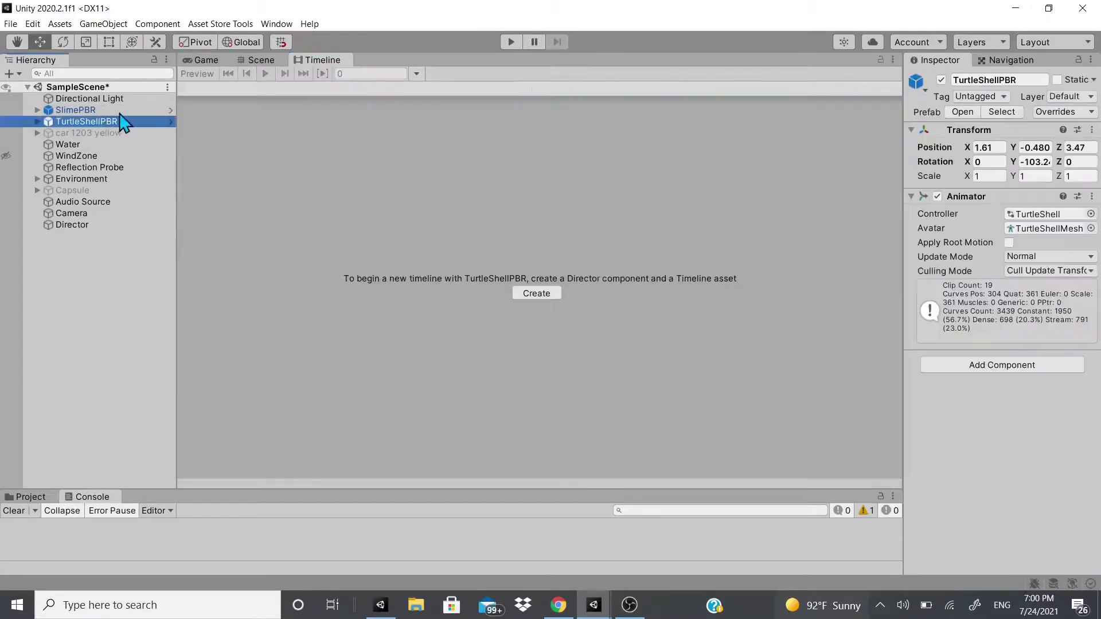
left_click(68, 228)
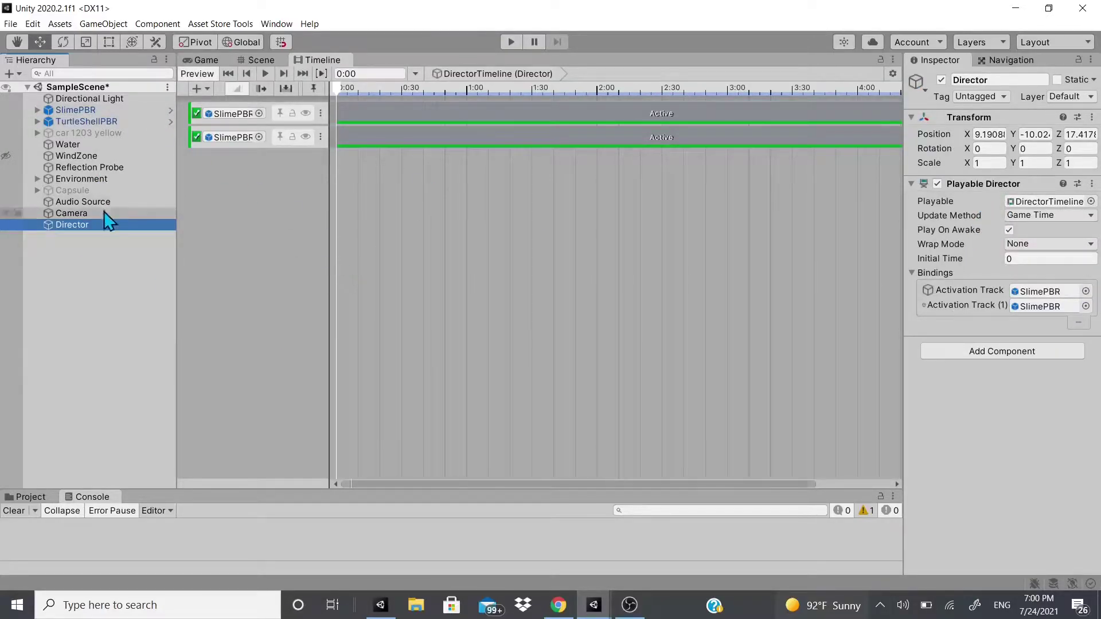
left_click_drag(67, 122, 230, 140)
left_click_drag(305, 64, 775, 348)
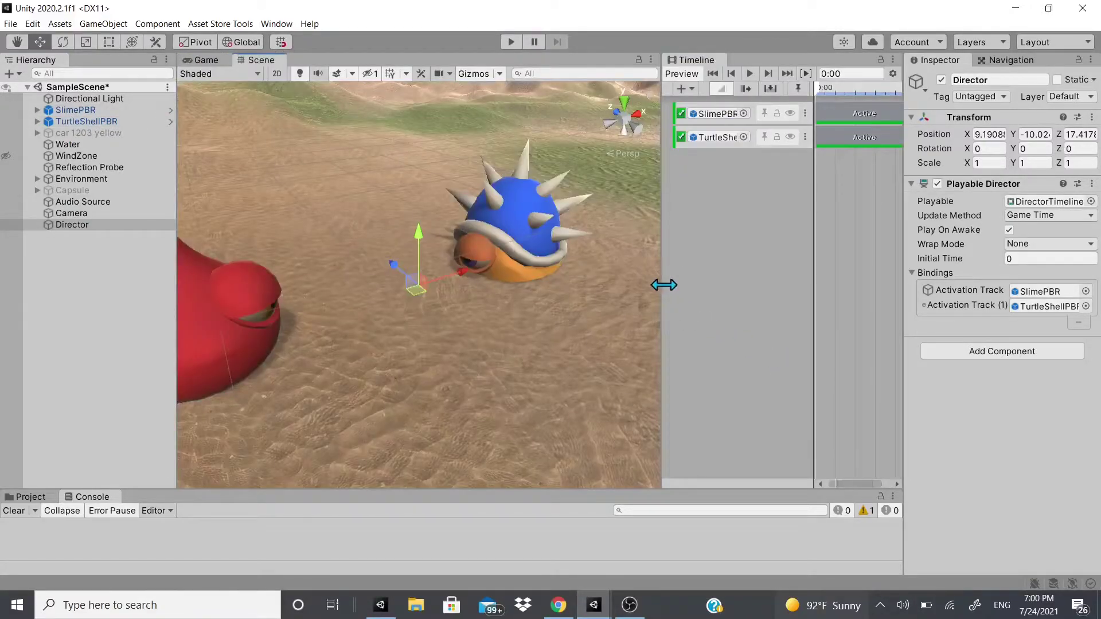
- Widen the Timeline, frame the slime and turtle, and play to preview both activations
scroll(597, 273, "down", 5)
left_click_drag(661, 281, 413, 269)
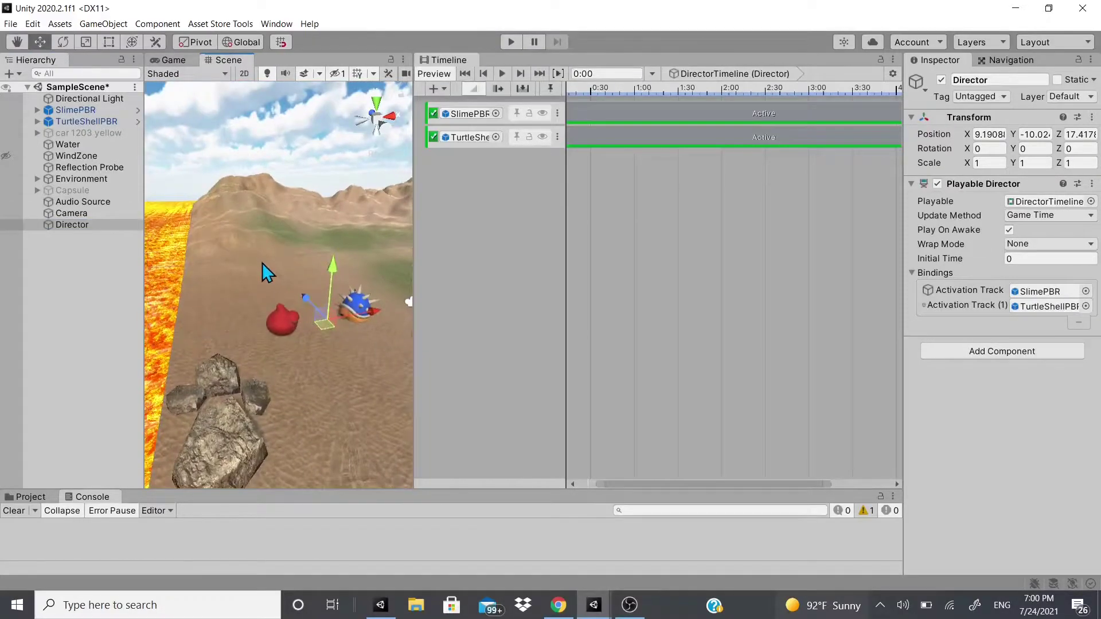
right_click_drag(243, 254, 185, 208)
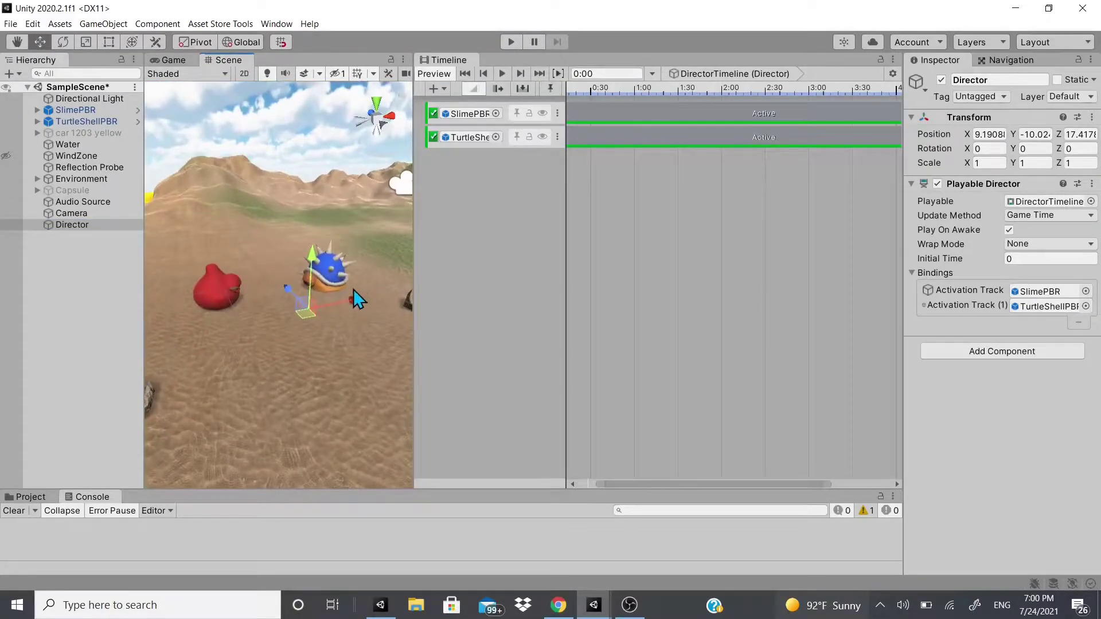
left_click(502, 74)
scroll(664, 177, "down", 3)
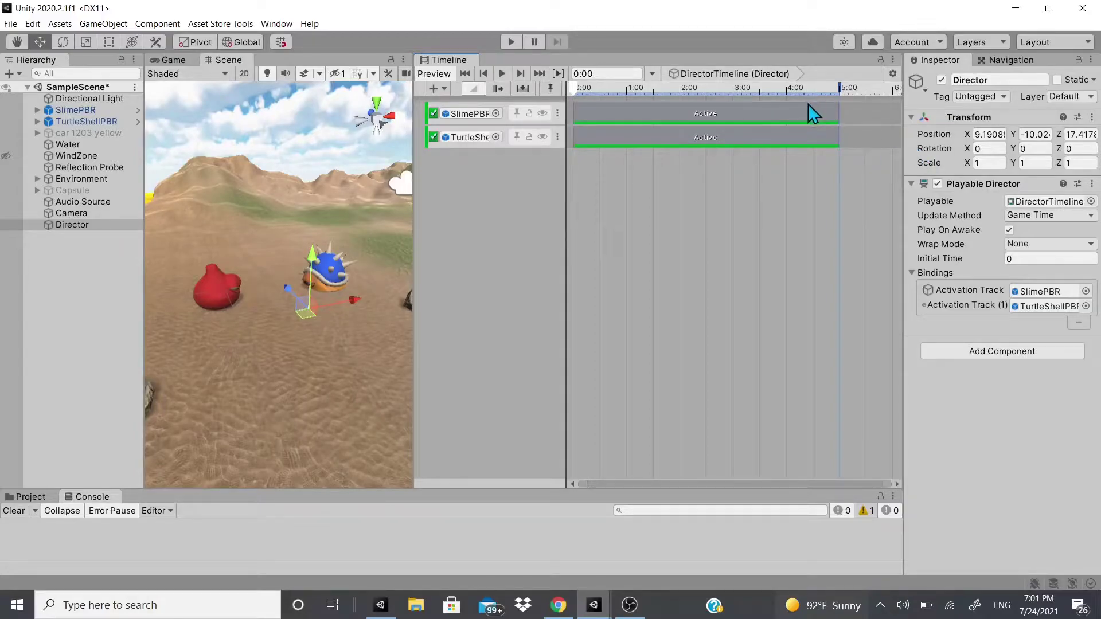
scroll(573, 109, "up", 5)
left_click(580, 111)
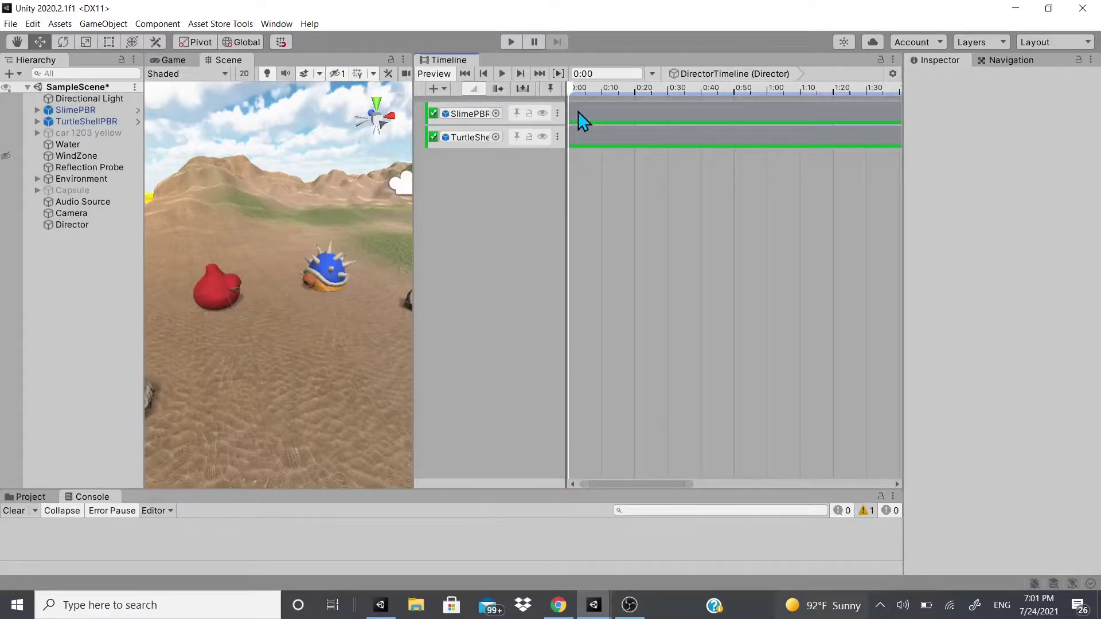
- Trim the TurtleShellPBR Active clip to start at frame 7 (0.1166 s)
left_click(578, 111)
mouse_move(576, 93)
left_mouse_down()
mouse_move(609, 111)
mouse_move(581, 114)
mouse_move(569, 137)
mouse_move(585, 146)
left_mouse_up()
left_click(583, 141)
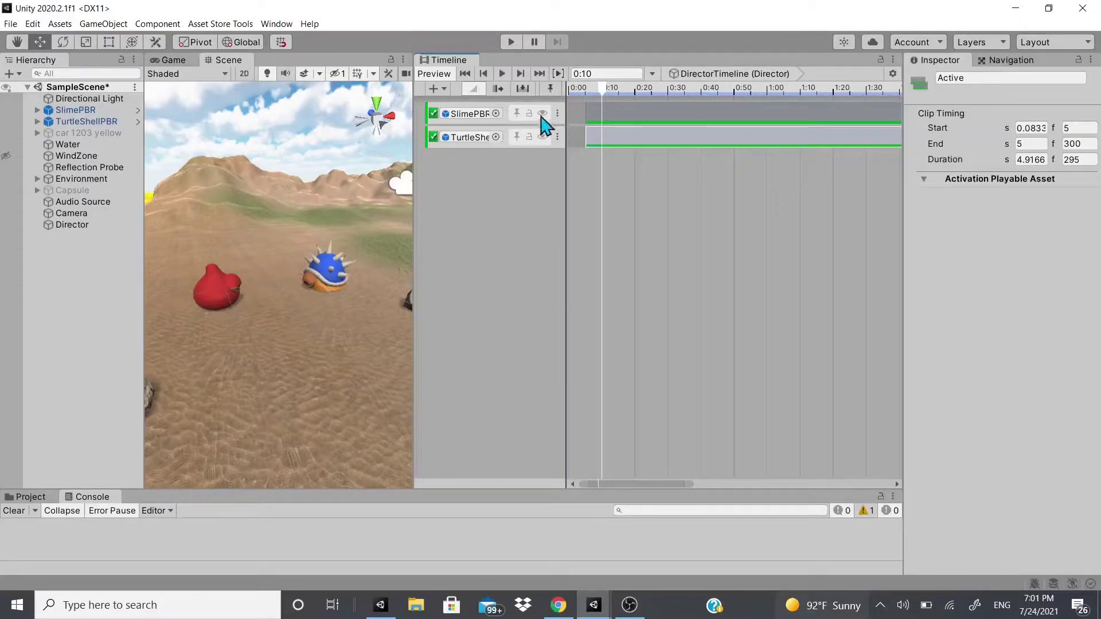
mouse_move(601, 89)
left_mouse_down()
mouse_move(575, 89)
mouse_move(602, 95)
left_mouse_up()
scroll(582, 113, "down", 2)
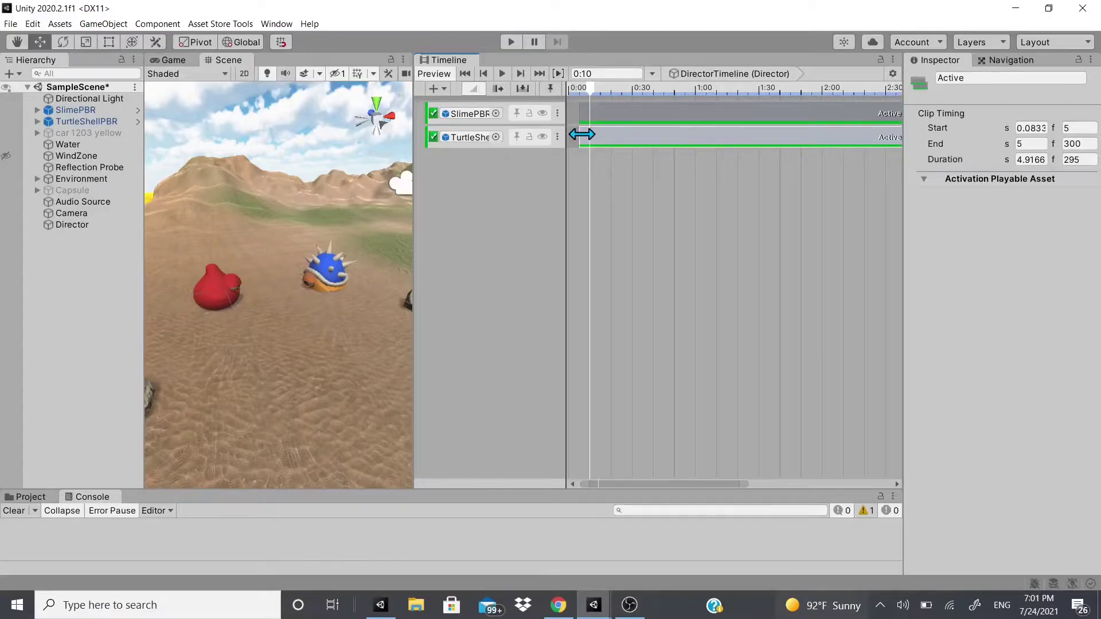
left_click_drag(580, 138, 588, 139)
- Scrub near the clip start to check the slime and turtle activations
scroll(586, 137, "up", 3)
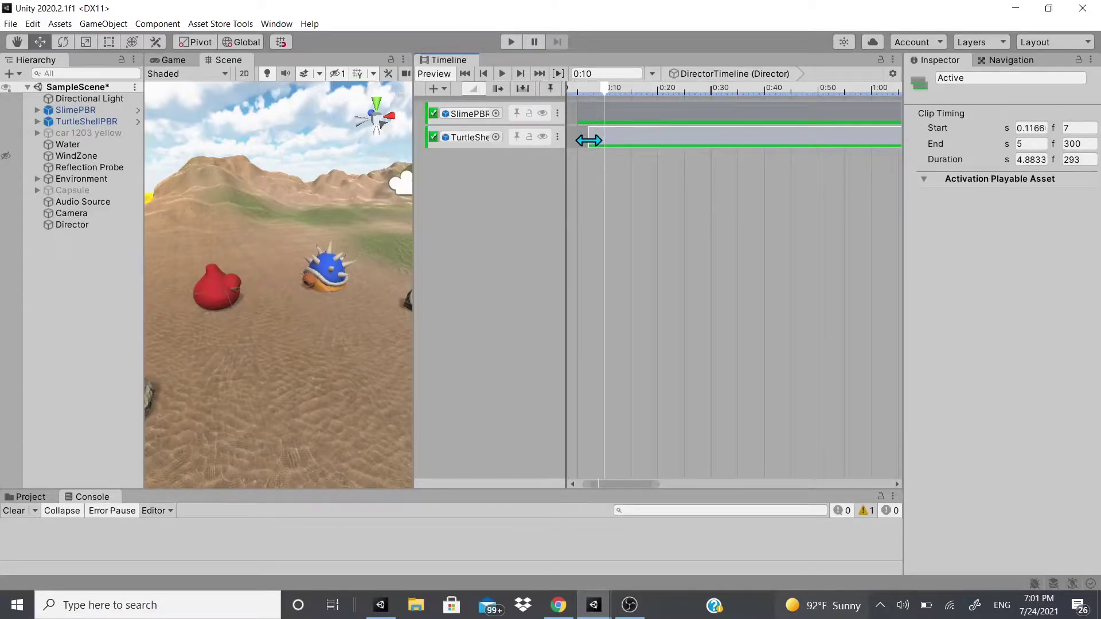
scroll(588, 138, "down", 5)
scroll(635, 203, "down", 2)
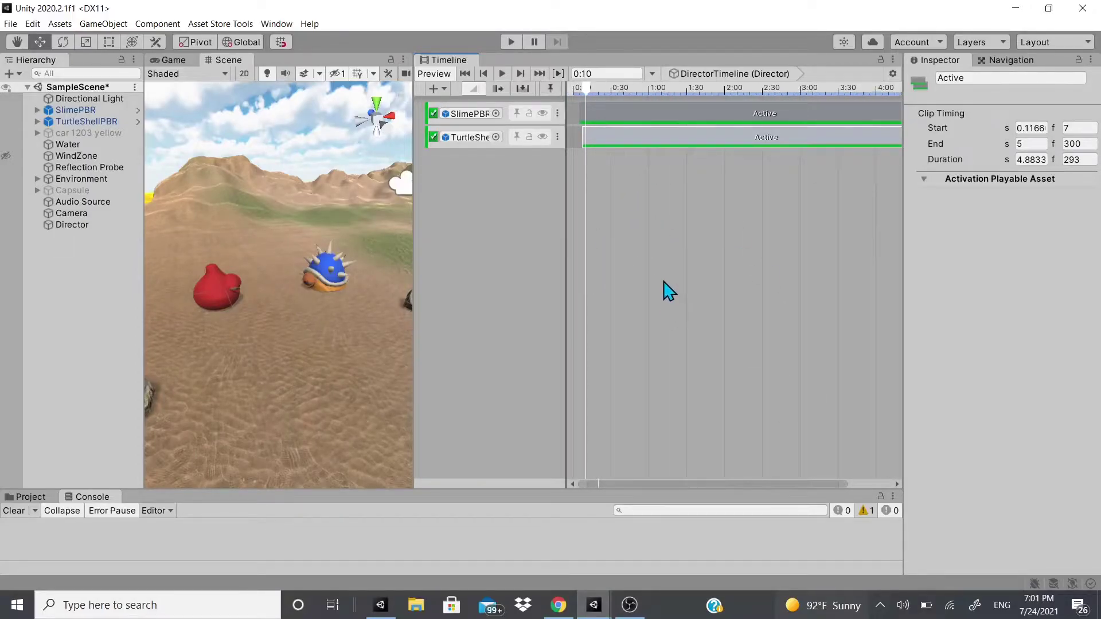
scroll(669, 290, "up", 2)
left_click_drag(722, 487, 693, 483)
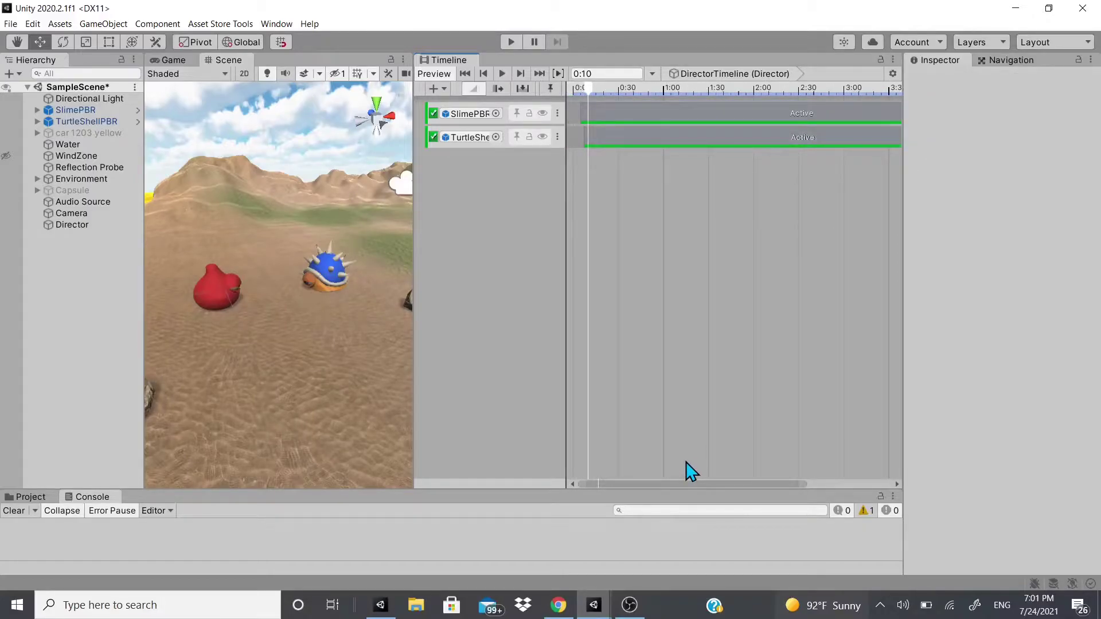
left_click_drag(585, 91, 788, 171)
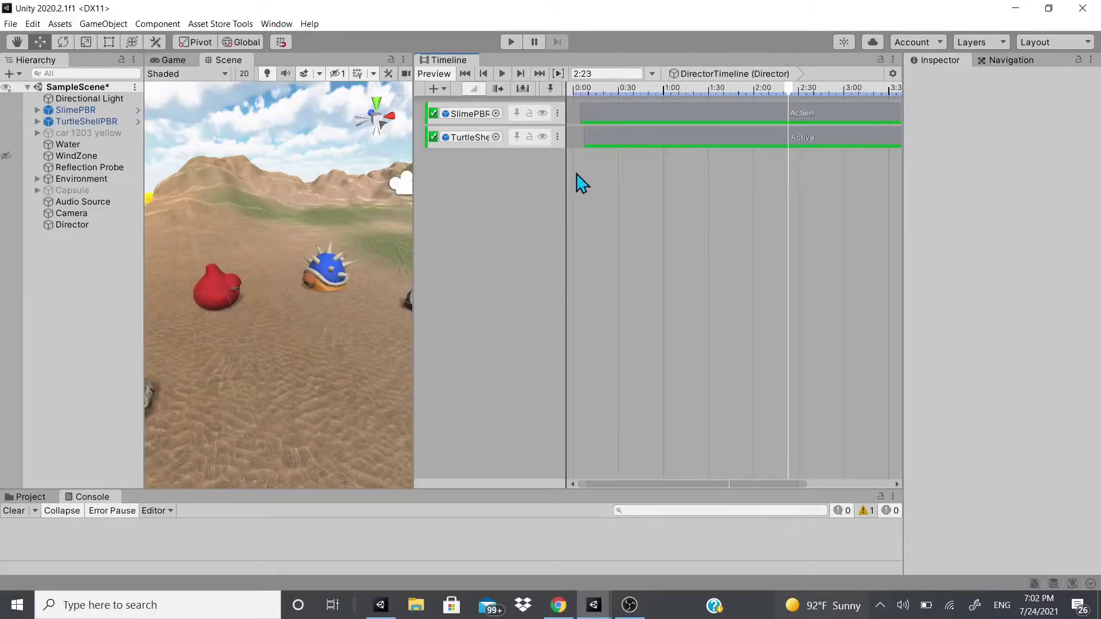
right_click(479, 187)
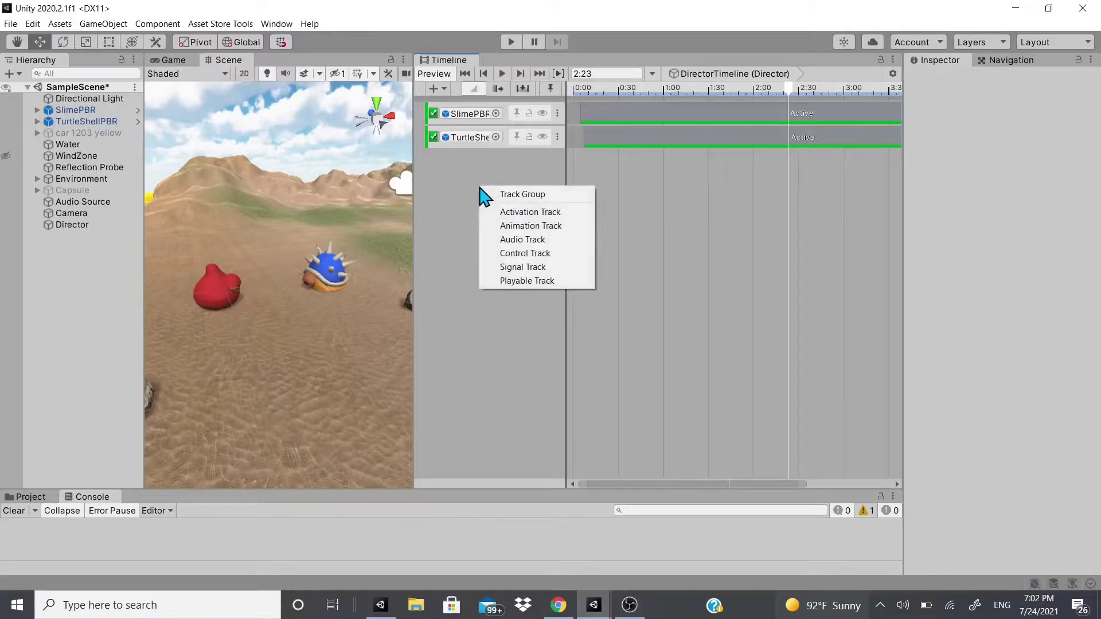
- Add a track group named ActivationGroup and move the SlimePBR activation track into it
left_click(529, 195)
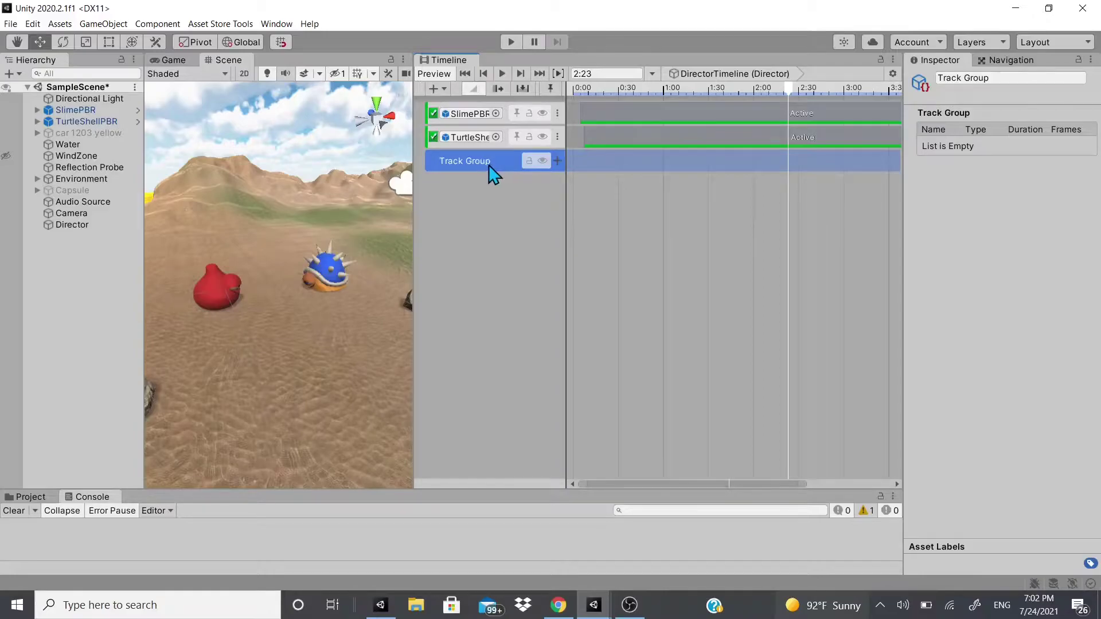
double_click(469, 160)
type("pctivationGroup")
key("Return")
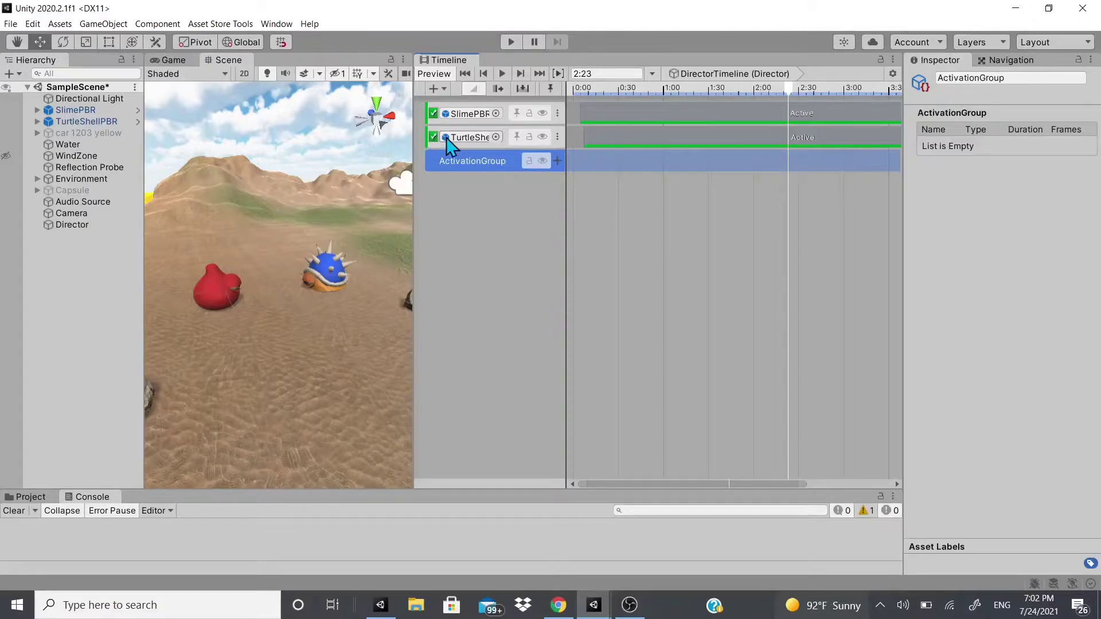
mouse_move(510, 121)
left_mouse_down()
mouse_move(499, 167)
mouse_move(505, 141)
left_mouse_up()
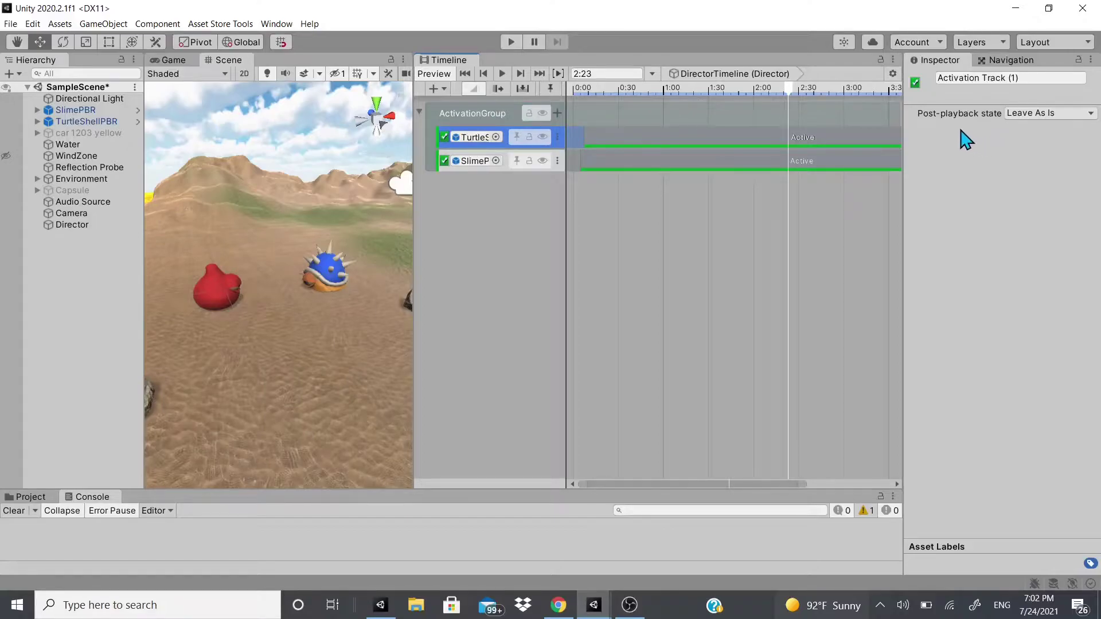
- Try TurtleShellPBR post-playback states Revert and Active during playback, returning to Leave As Is
left_click(1019, 114)
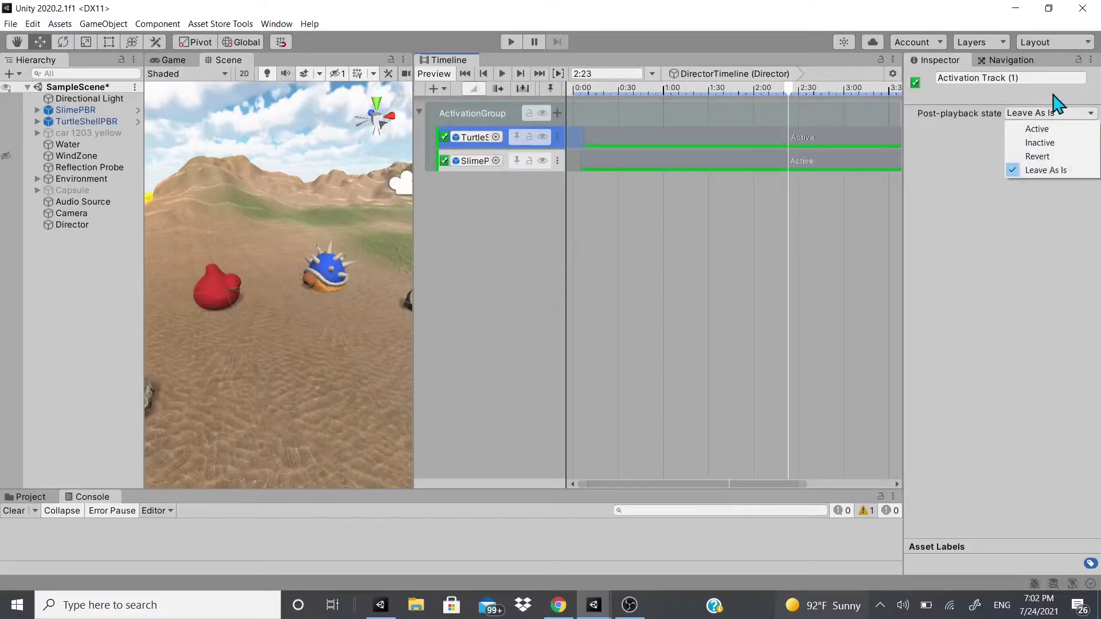
left_click(1024, 159)
left_click(503, 73)
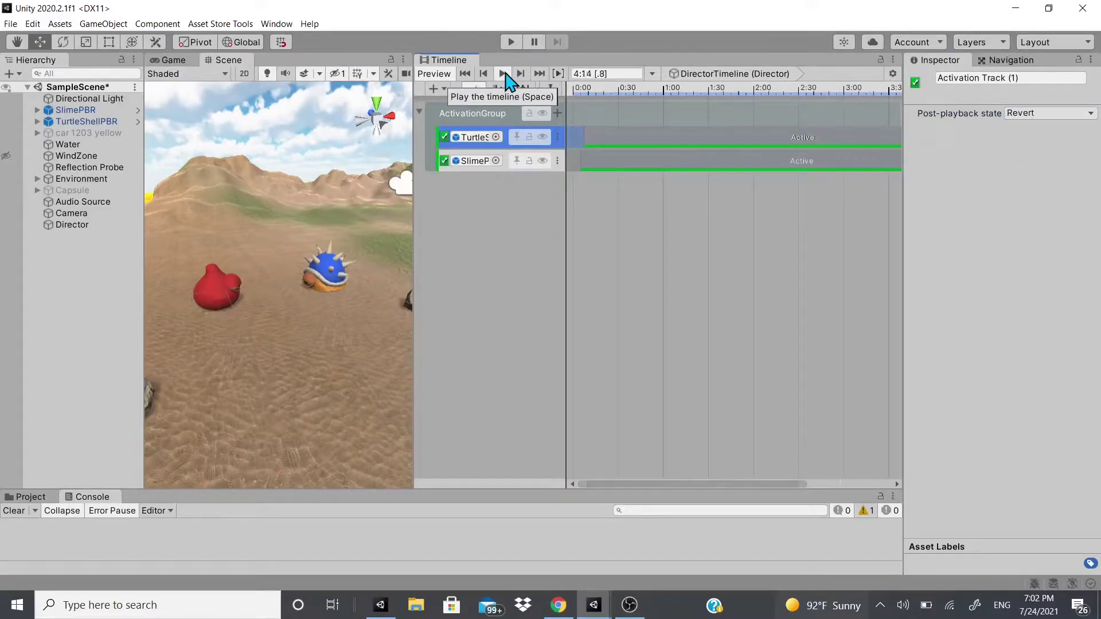
left_click(1035, 113)
left_click(1037, 129)
left_click(1049, 113)
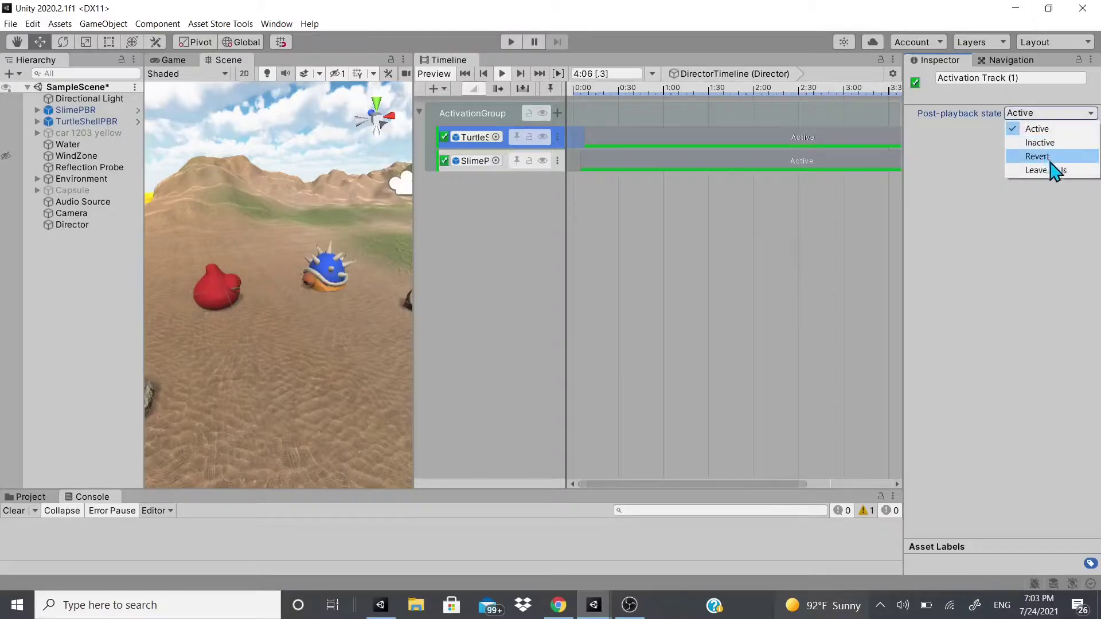
left_click(1054, 170)
- Rewind the timeline, keep Leave As Is, and collapse ActivationGroup
left_click(571, 93)
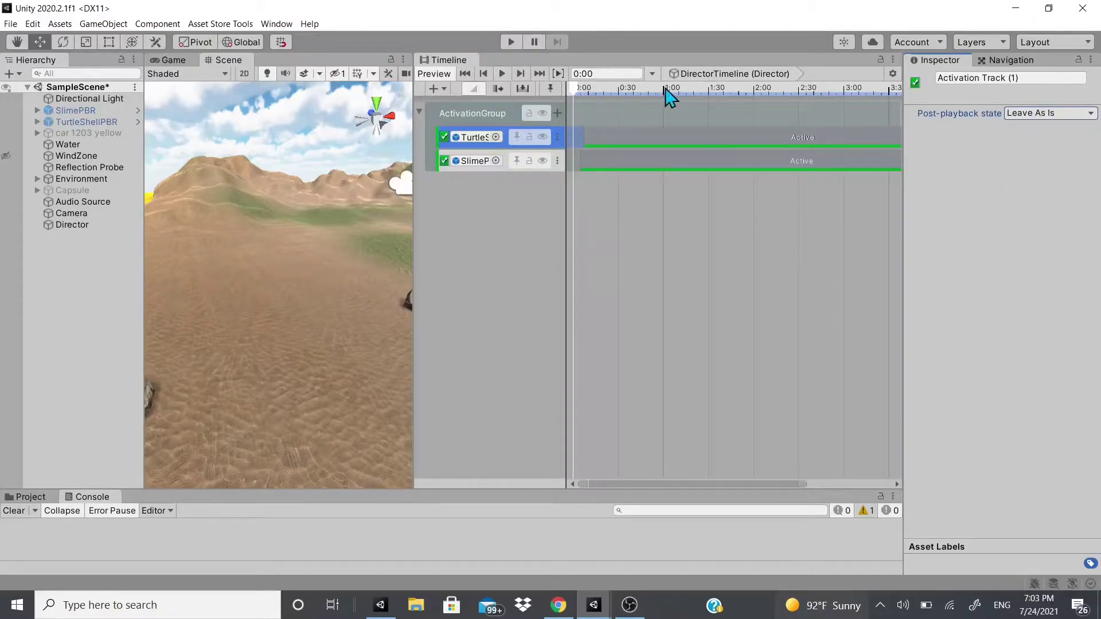
left_click(1026, 113)
left_click(1002, 228)
left_click(420, 111)
right_click(446, 146)
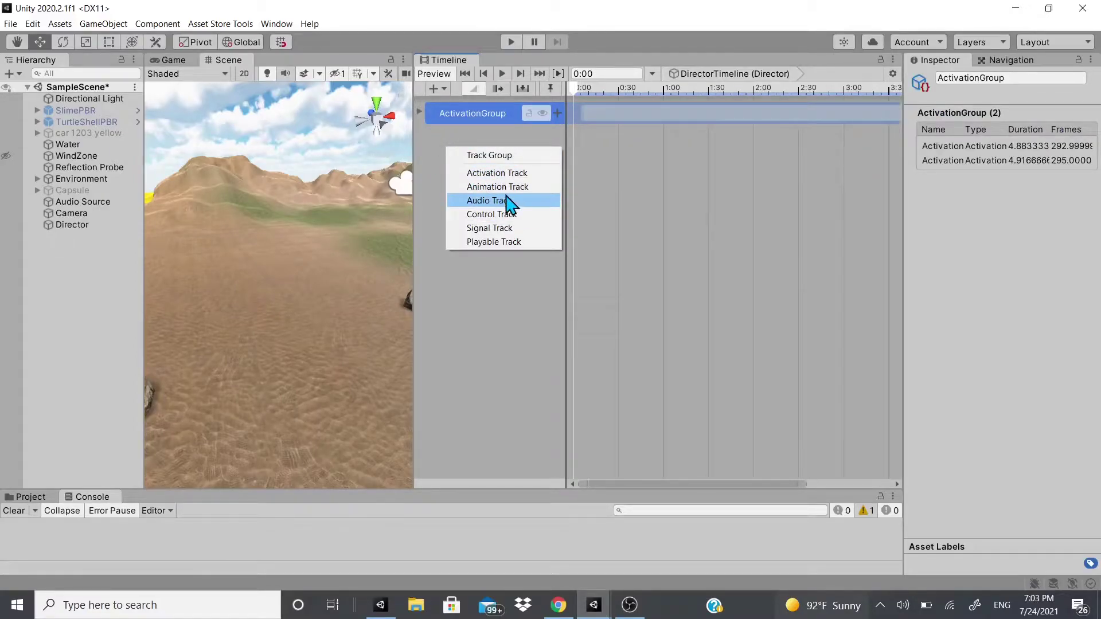
- Add an Animation Track bound to SlimePBR and arm its recording at the timeline start
left_click(470, 186)
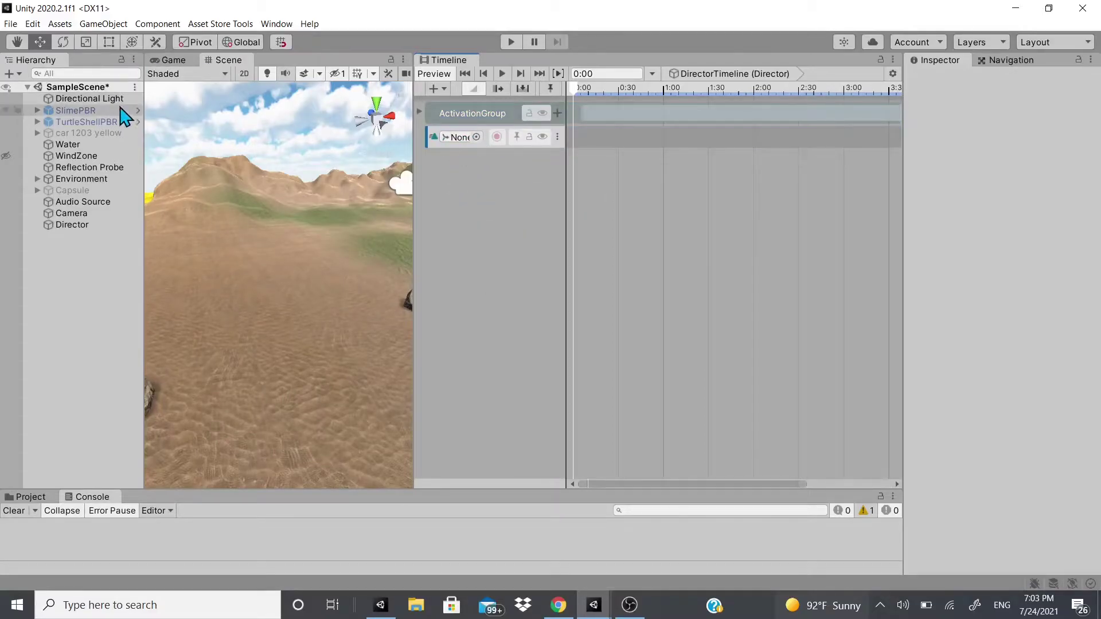
left_click(584, 89)
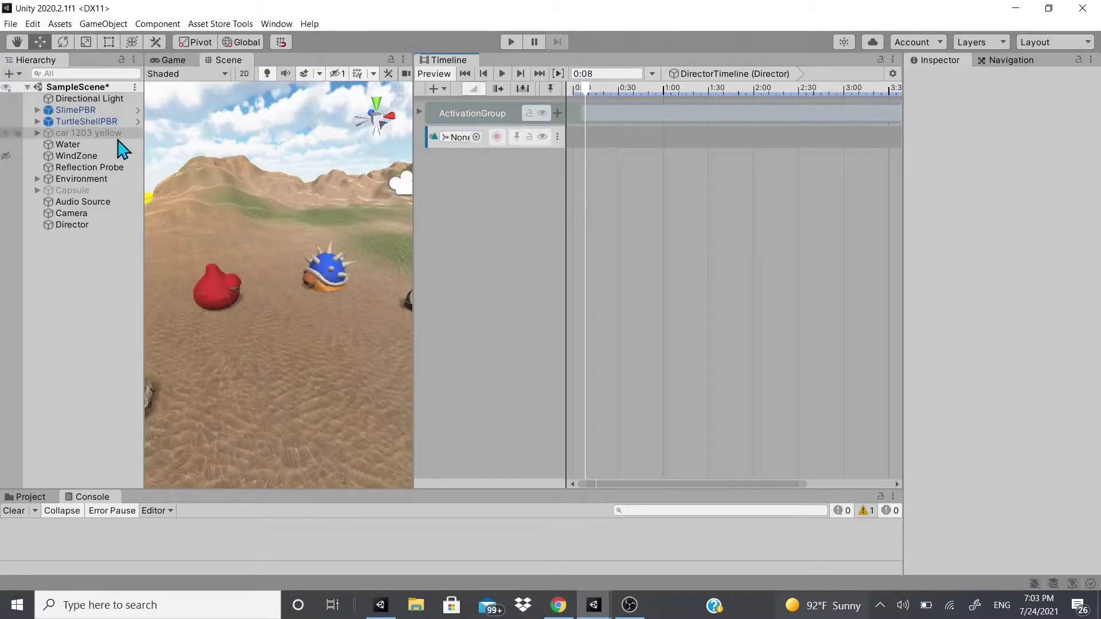
left_click(75, 110)
left_click(86, 122, "shift")
left_click_drag(86, 117, 463, 141)
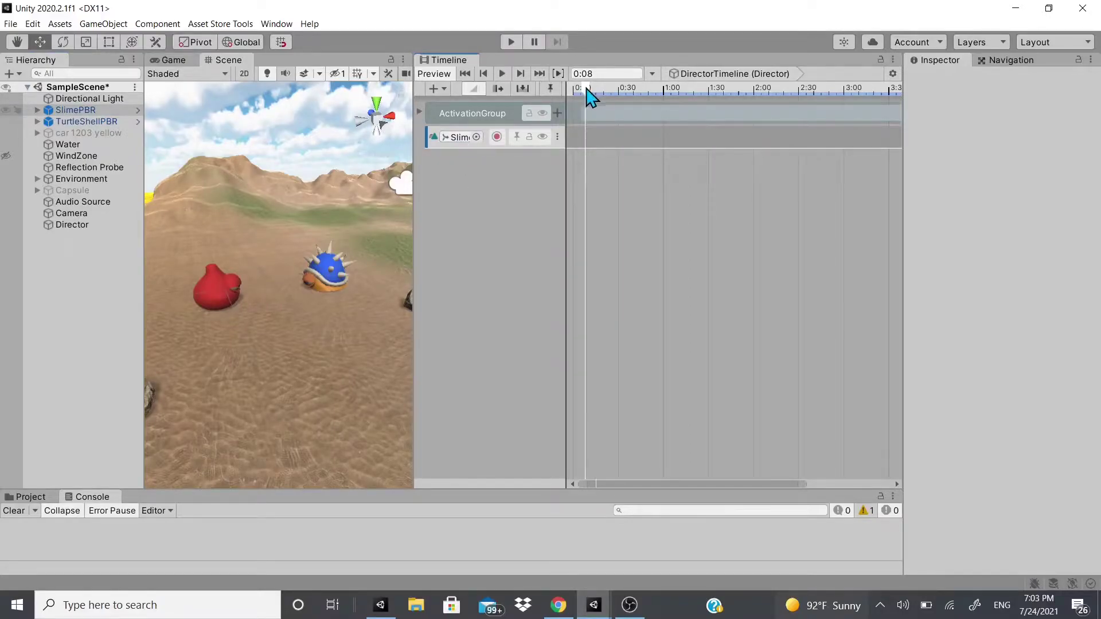
mouse_move(590, 99)
left_mouse_down()
mouse_move(600, 108)
mouse_move(583, 117)
left_mouse_up()
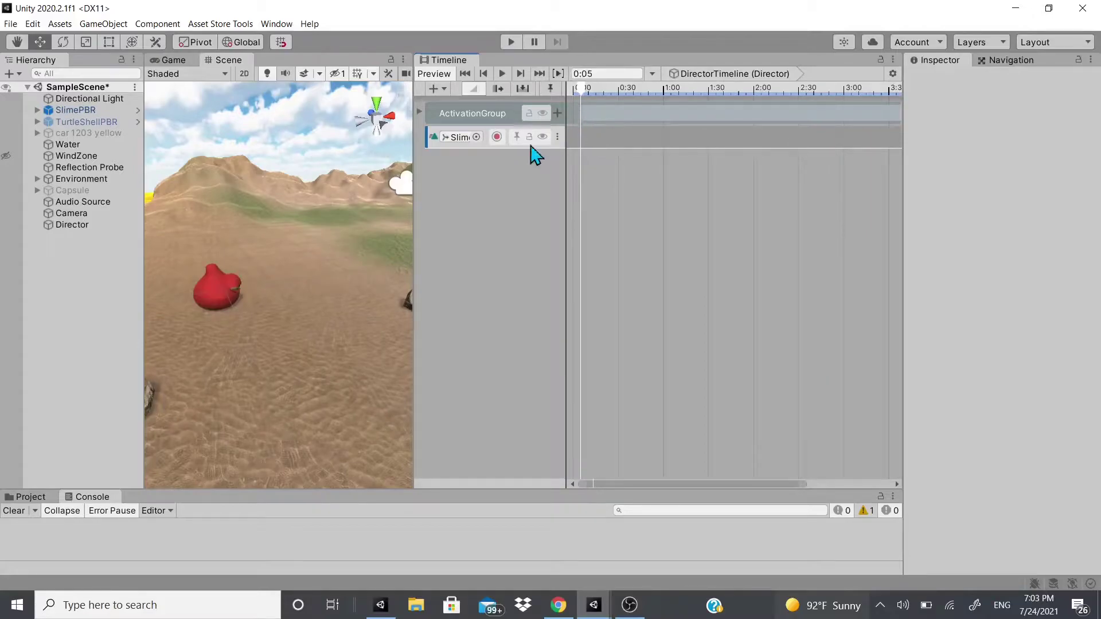
left_click_drag(585, 98, 585, 98)
left_click(497, 136)
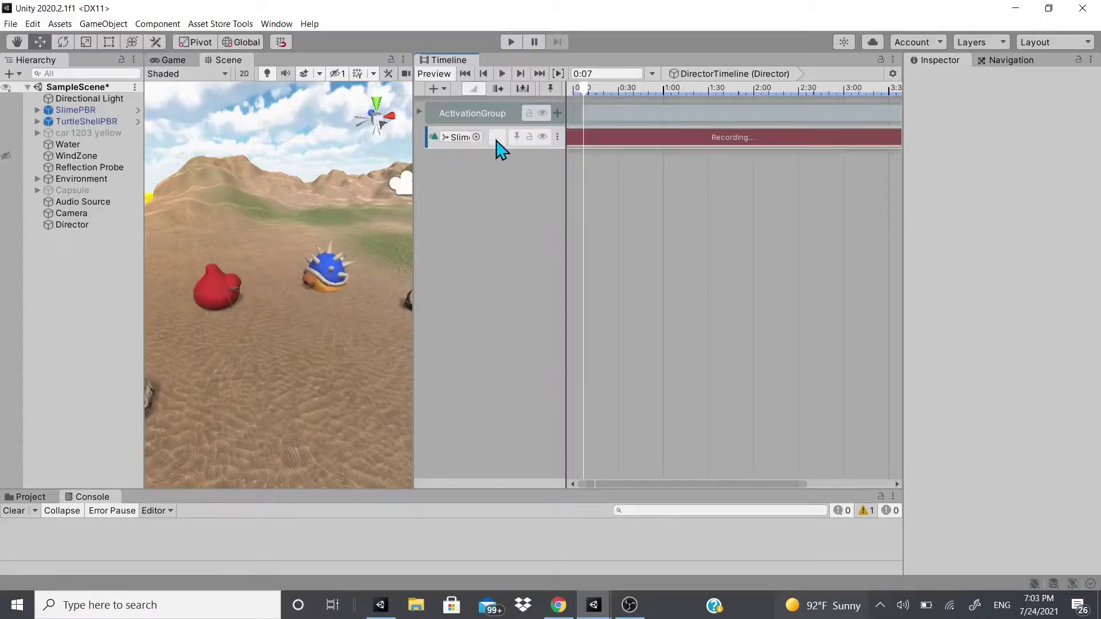
- Record SlimePBR moving along X with keyframes at 0:07, 0:20 and 0:40
left_click(71, 110)
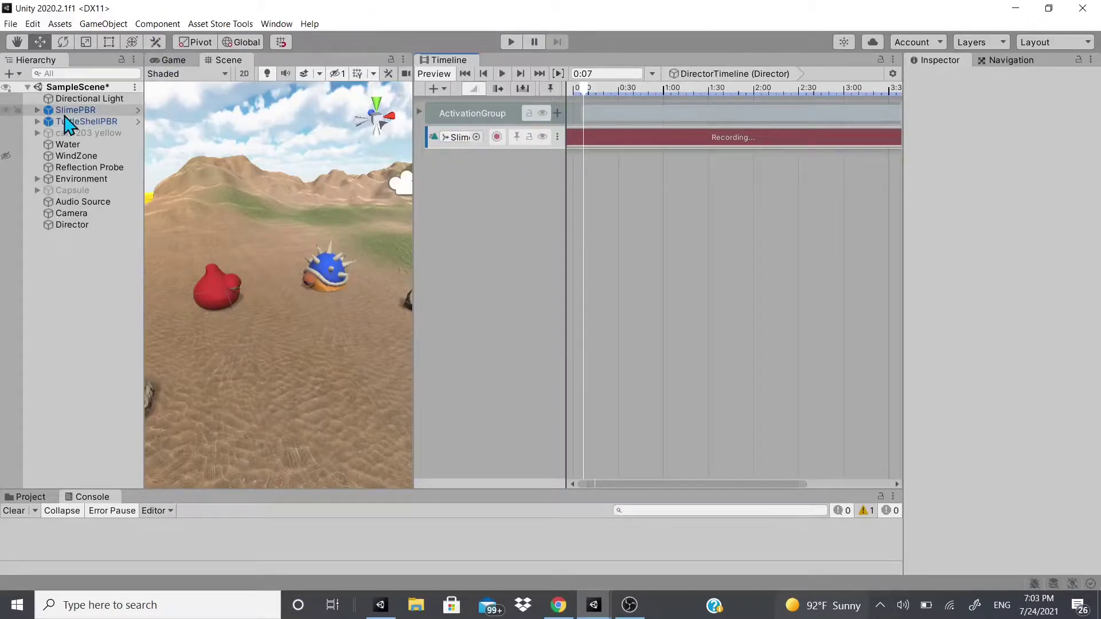
left_click_drag(274, 299, 269, 294)
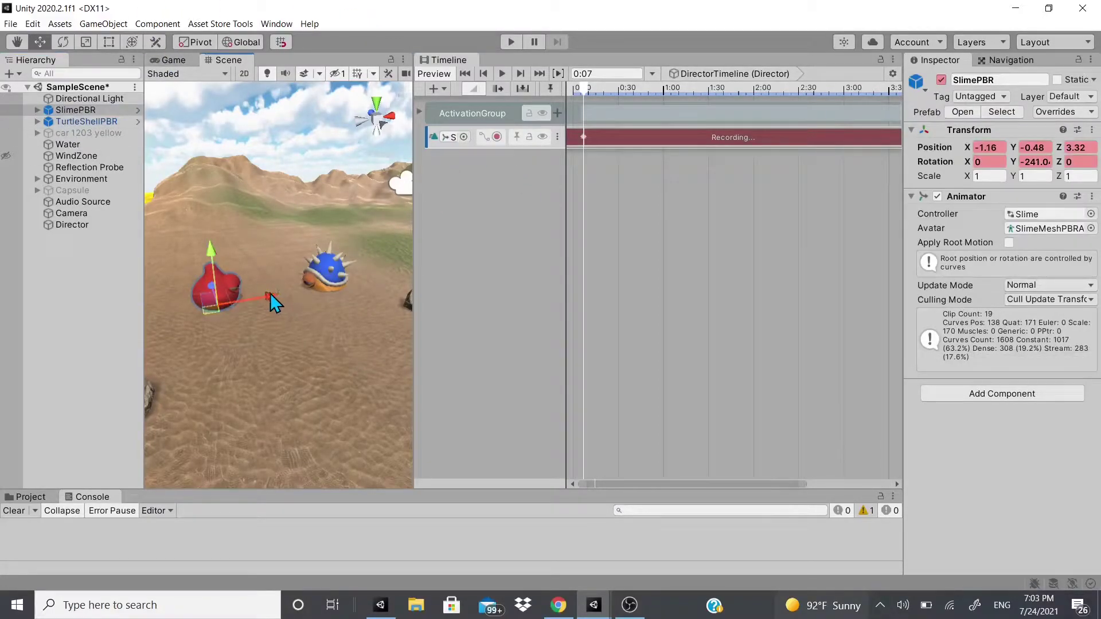
mouse_move(602, 97)
left_mouse_down()
mouse_move(622, 104)
mouse_move(606, 105)
left_mouse_up()
left_click_drag(270, 295, 328, 271)
scroll(327, 273, "down", 5)
scroll(318, 273, "up", 5)
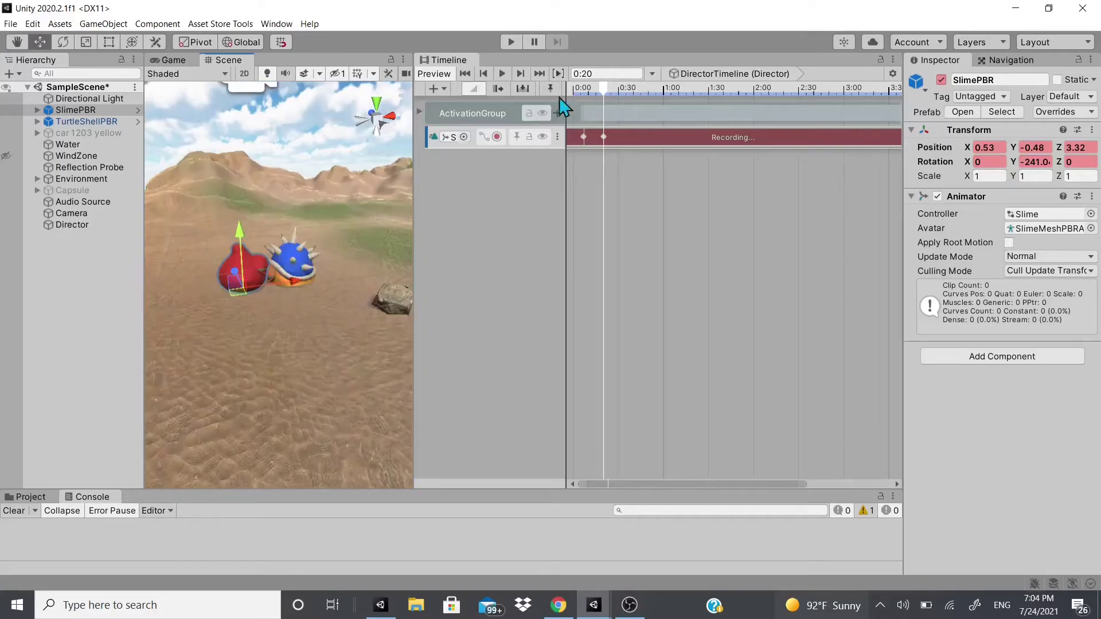
left_click_drag(607, 91, 633, 115)
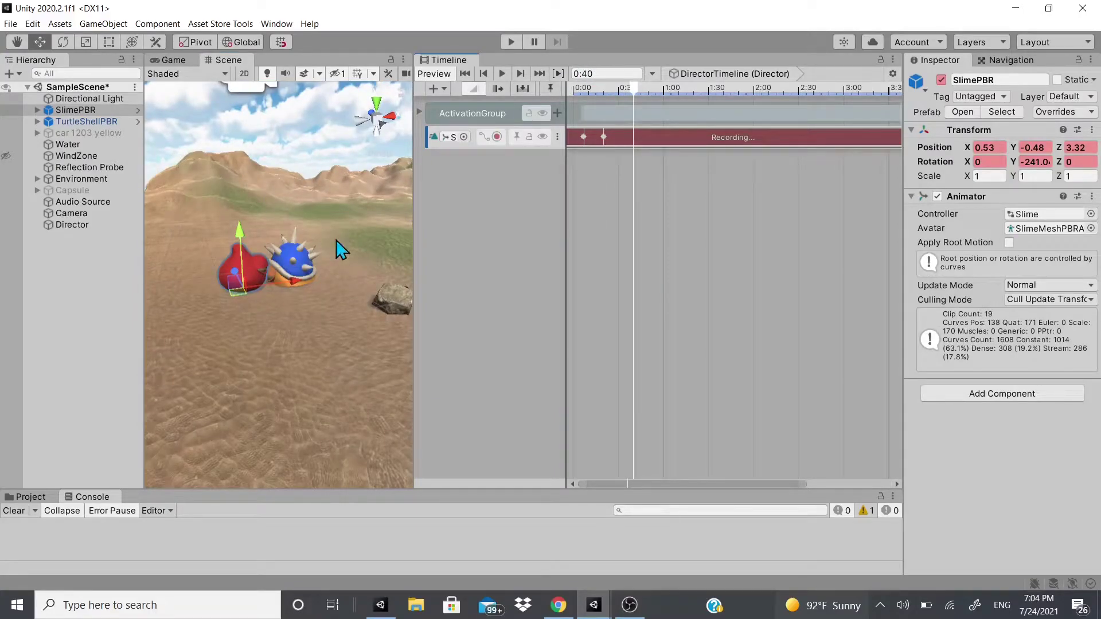
left_click_drag(303, 281, 256, 298)
- Stop recording on the slime track, preview the motion, then undo the last change
left_click(255, 307)
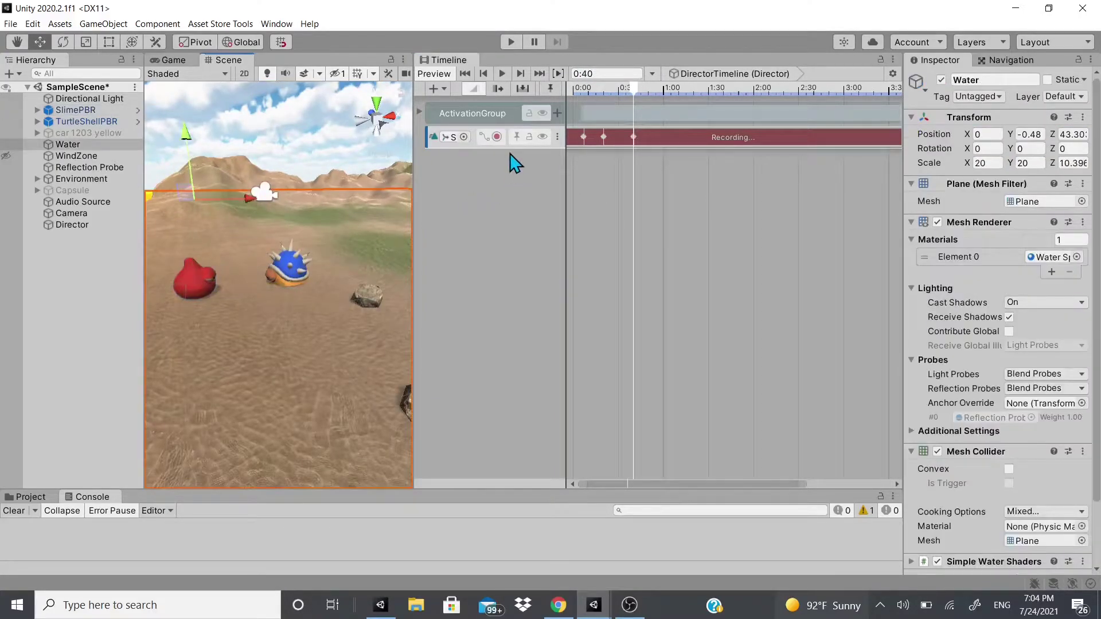
left_click(497, 137)
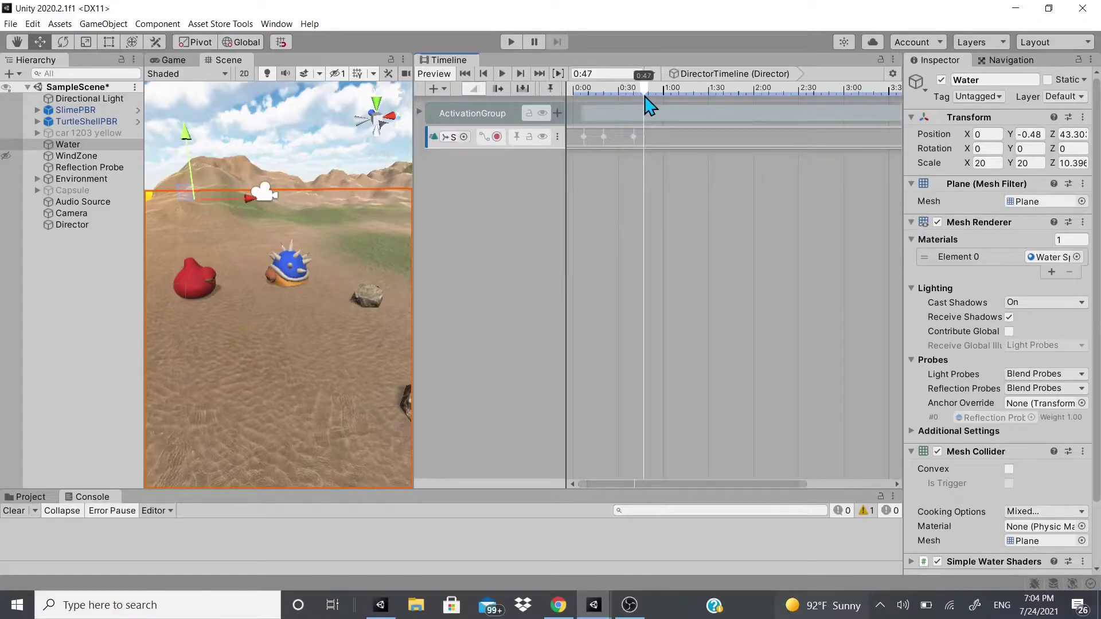
left_click(504, 74)
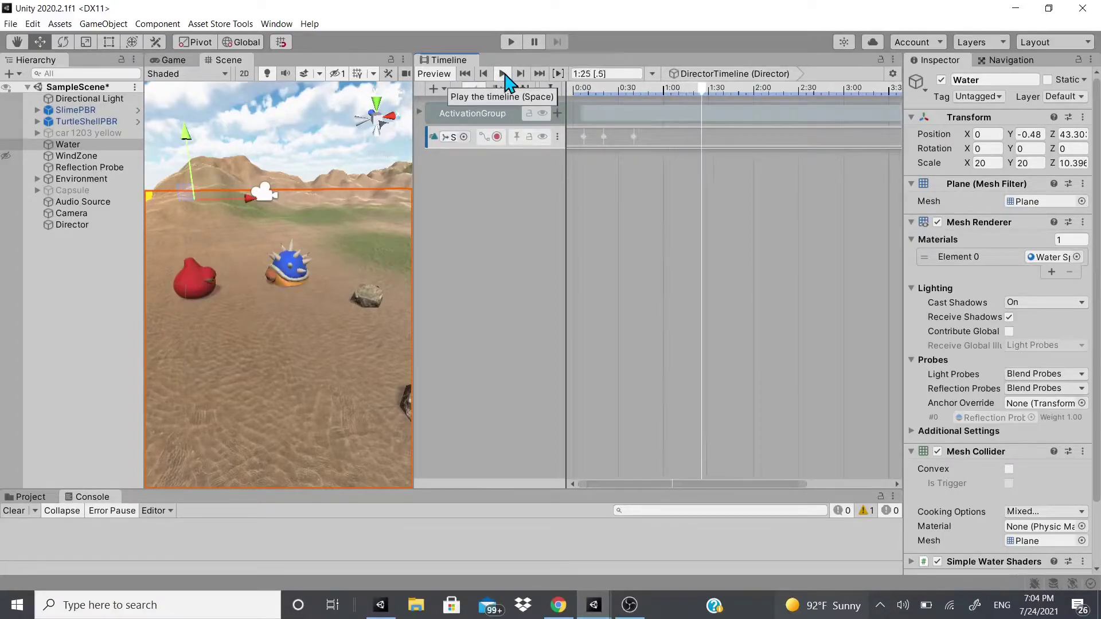
left_click(504, 75)
key("ctrl+z")
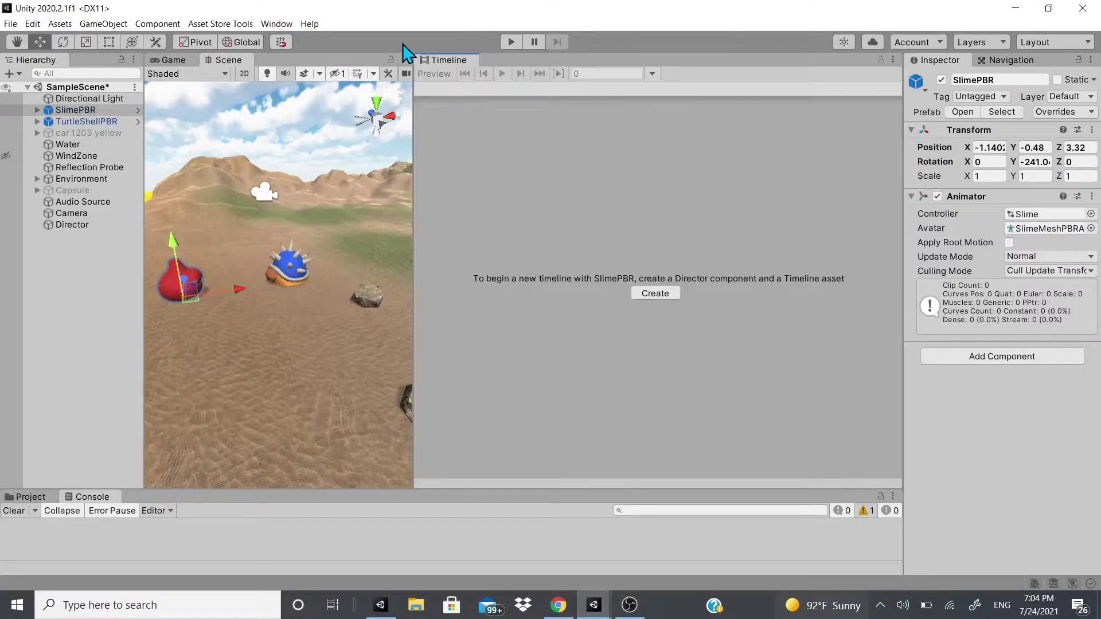
- With Director selected, add the IdleBattle animation clip to the SlimePBR animation track
key("ctrl+z")
key("ctrl+z")
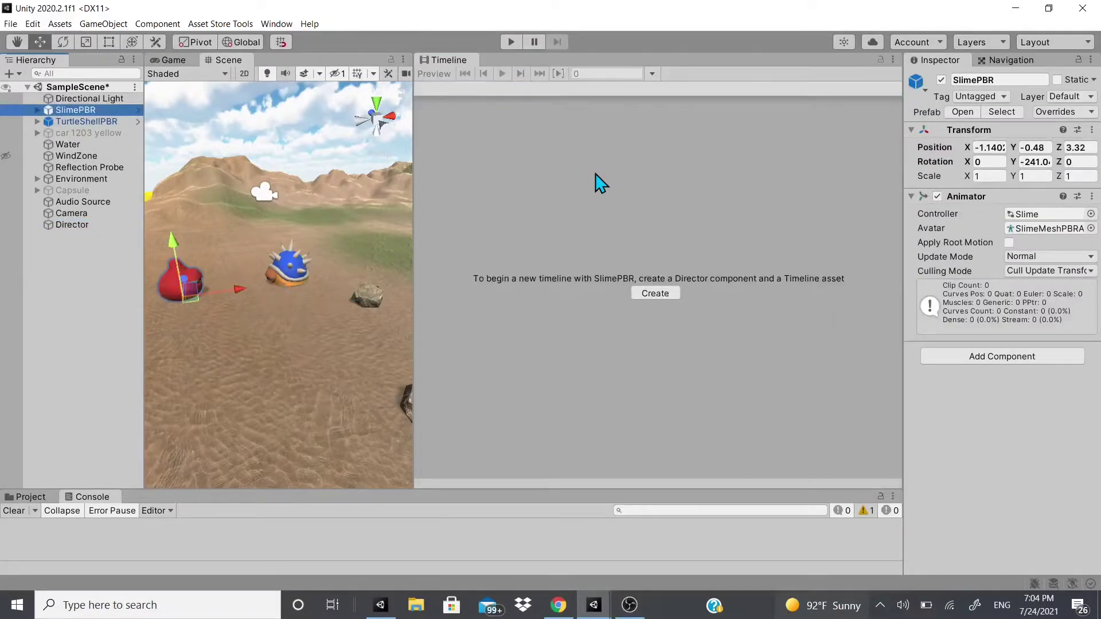
left_click(103, 238)
left_click(90, 227)
right_click(584, 141)
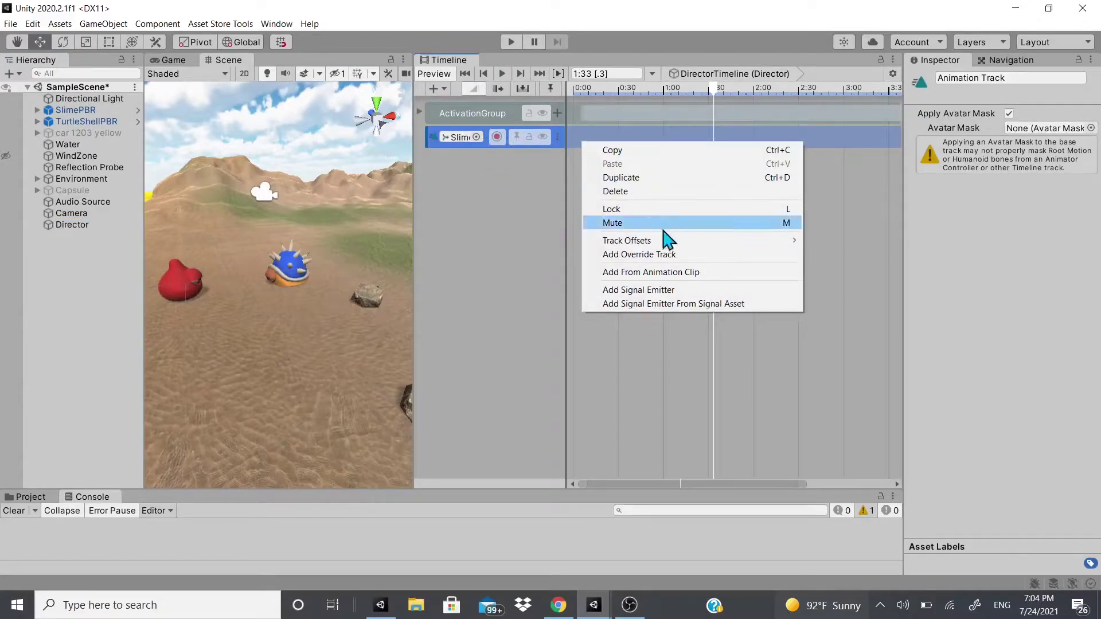
left_click(626, 273)
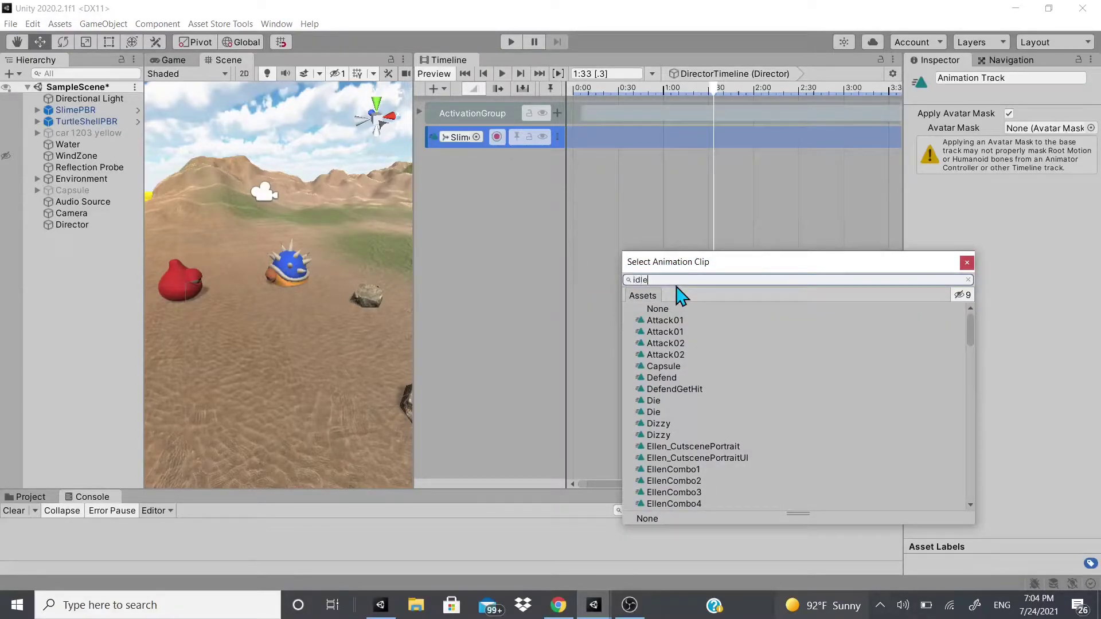
type("bat")
double_click(665, 320)
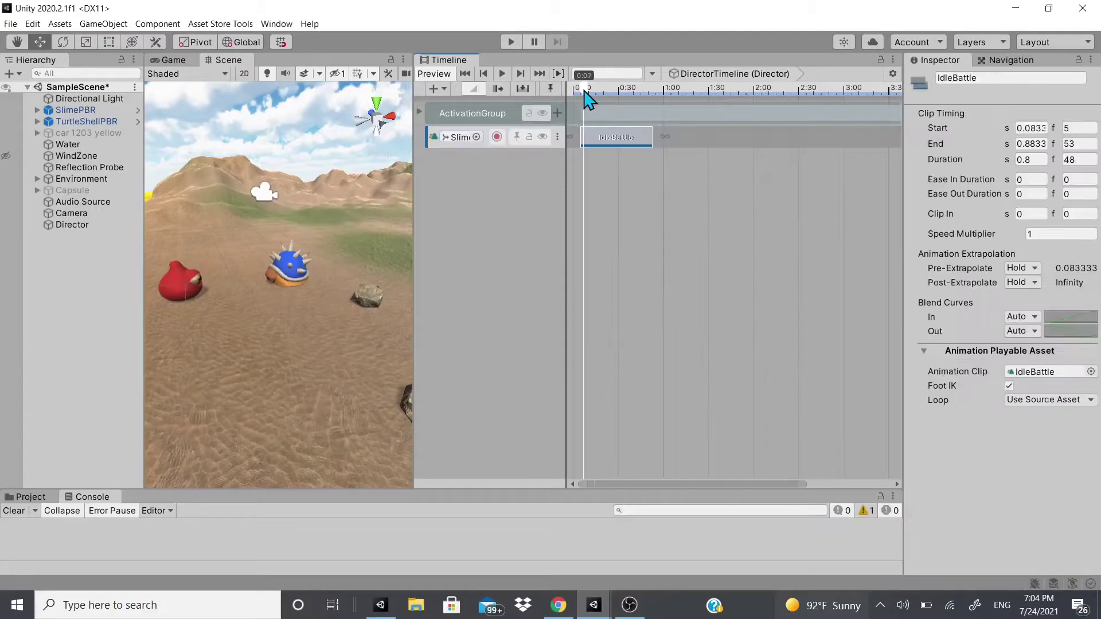
- Stretch the IdleBattle clip to end near 5:00 (frame 301) and preview it
left_click_drag(591, 95, 616, 132)
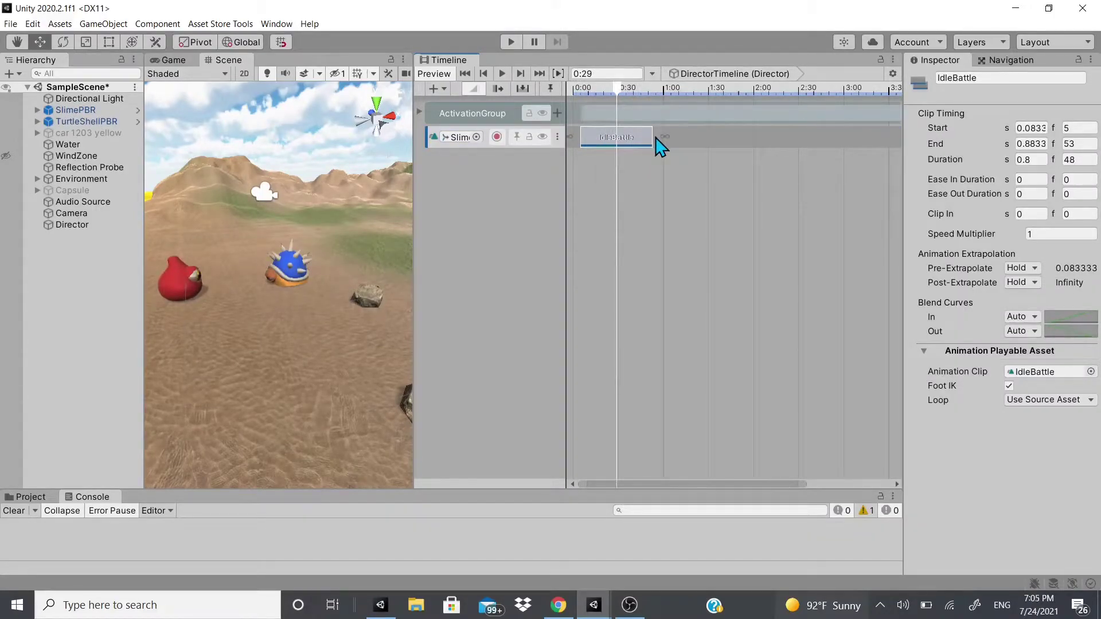
scroll(692, 139, "down", 3)
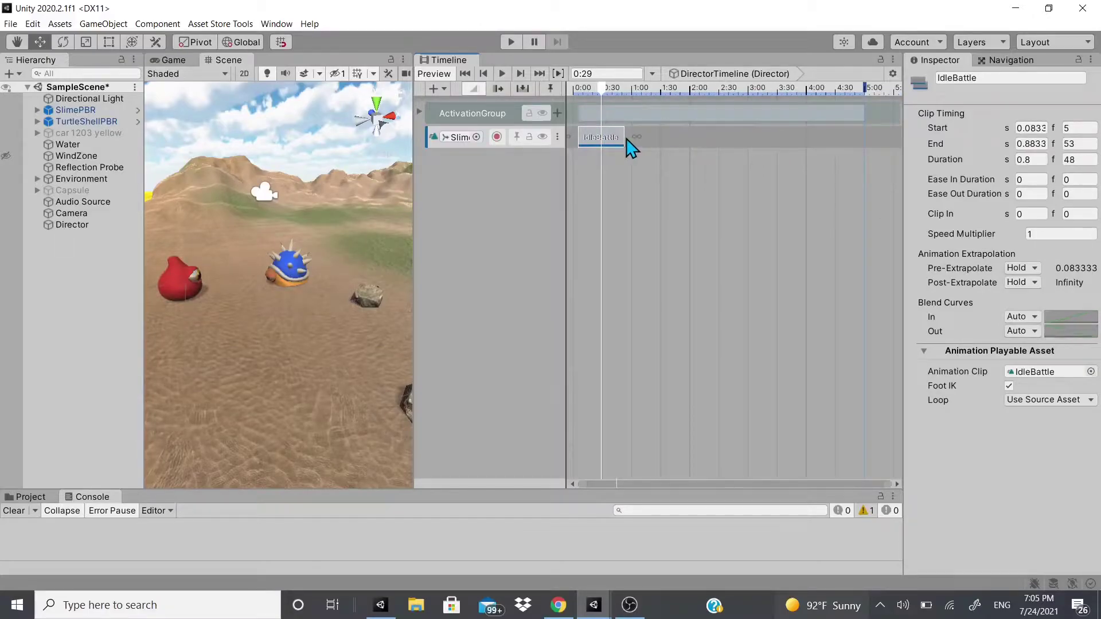
left_click_drag(627, 141, 865, 141)
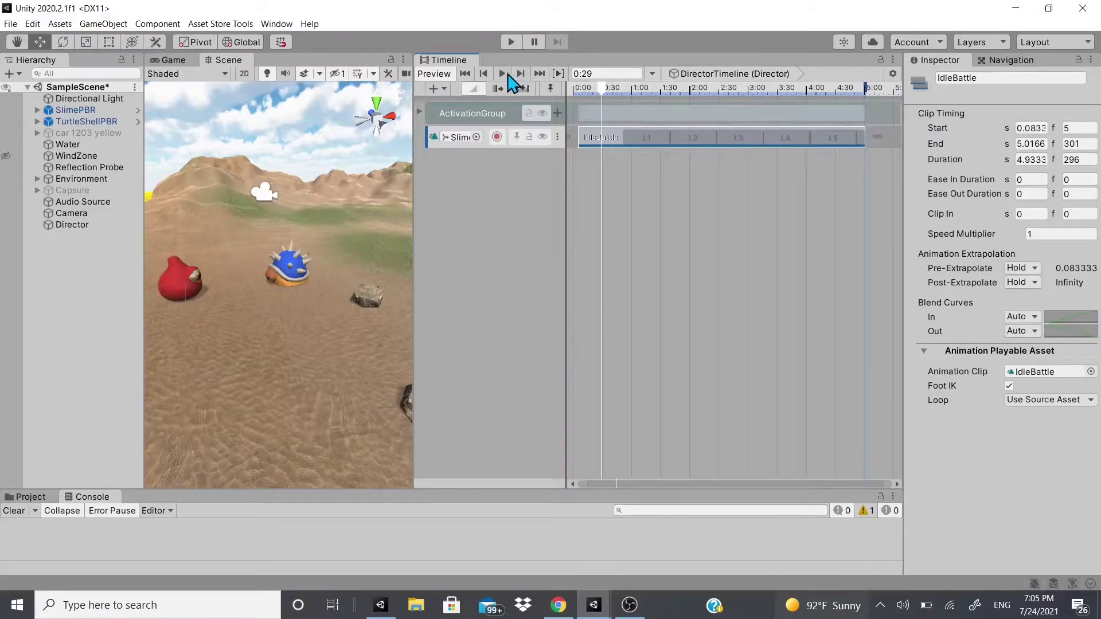
left_click(503, 74)
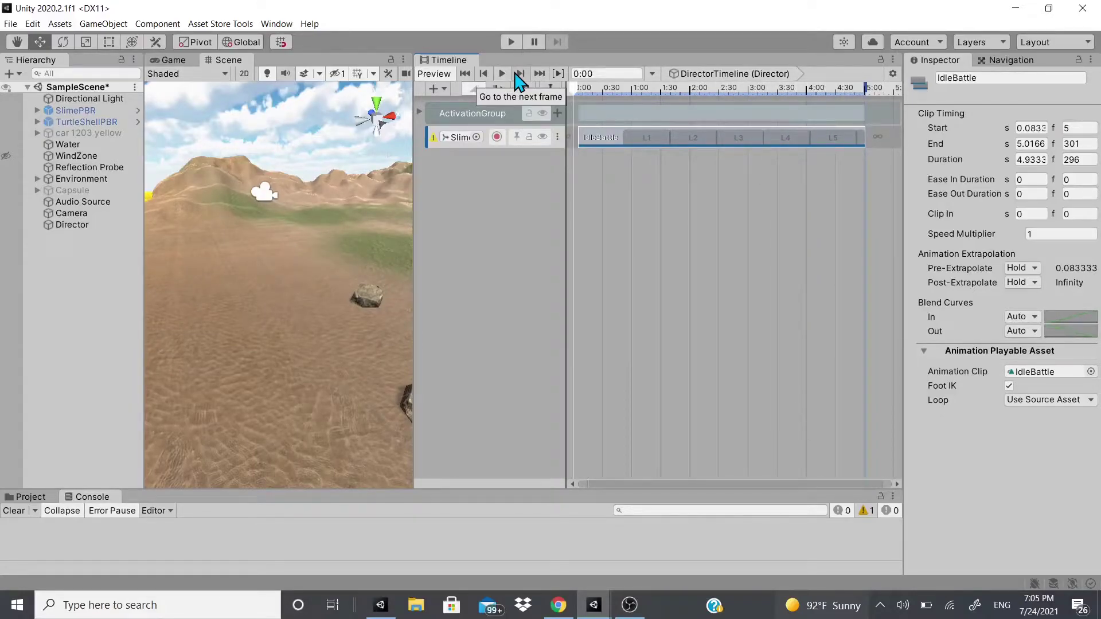
left_click(579, 93)
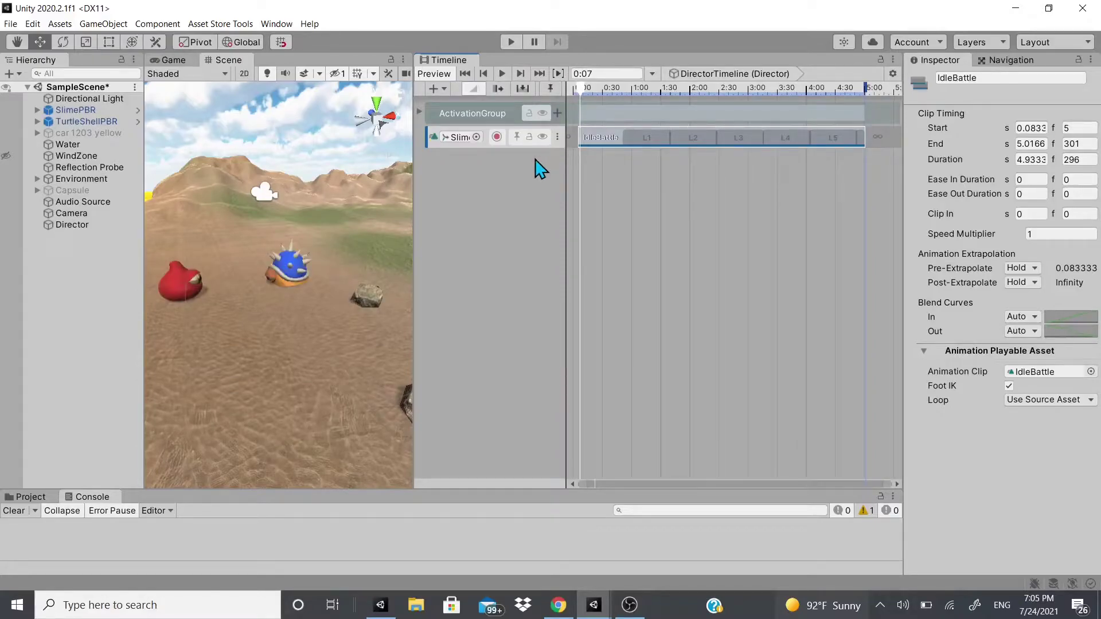
- Add a second animation track, bind TurtleShellPBR to it, and trim IdleBattle to a short clip
right_click(533, 163)
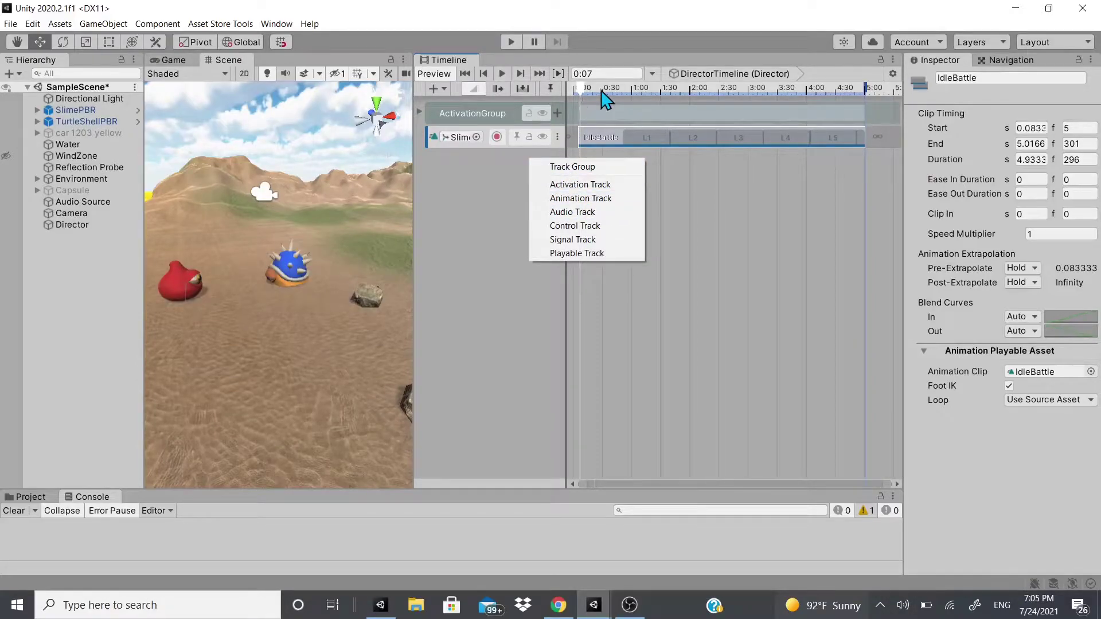
left_click(580, 198)
left_click_drag(86, 121, 471, 172)
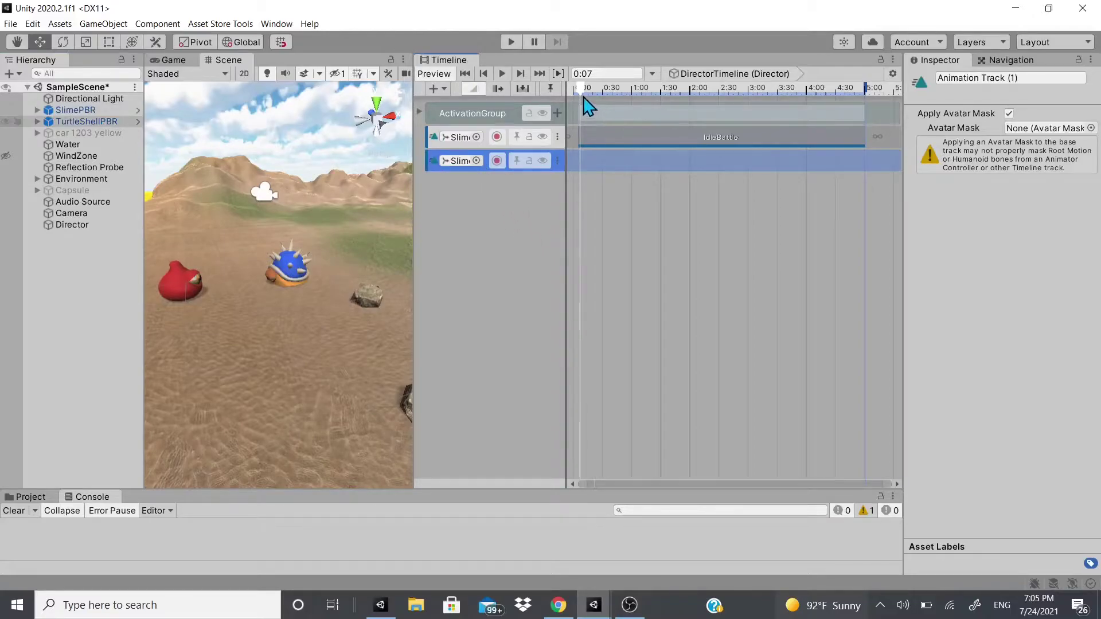
left_click_drag(584, 99, 604, 163)
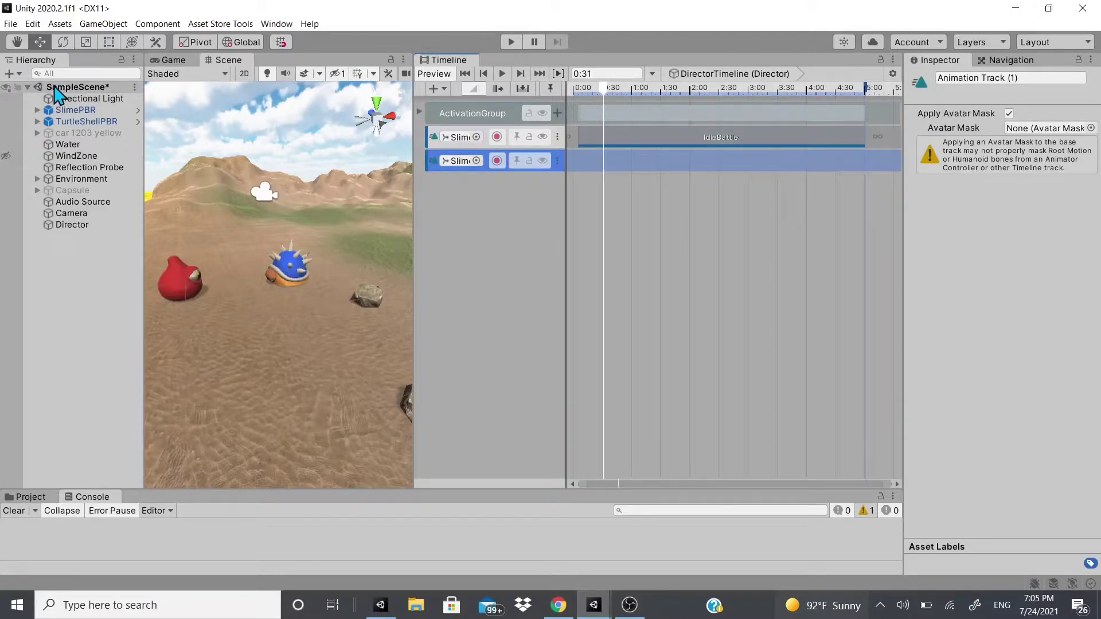
left_click_drag(863, 137, 599, 137)
- Add the Attack01 clip to the Slime track, spanning 1.0166 s to 1.85 s after IdleBattle
right_click(633, 132)
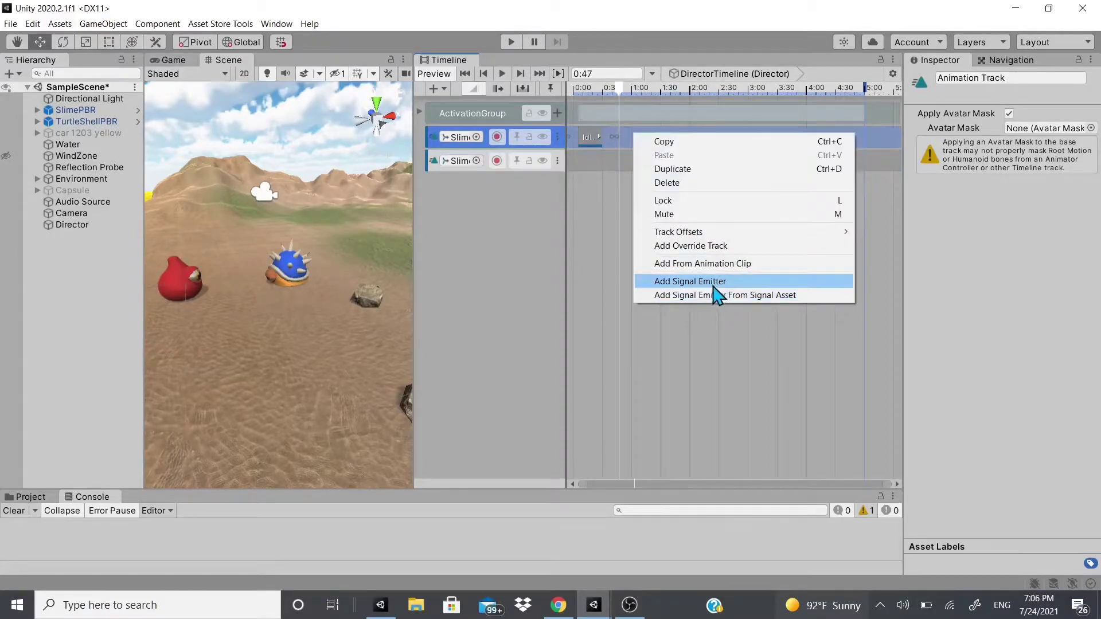
left_click(711, 264)
type("b")
key("BackSpace")
type("atta")
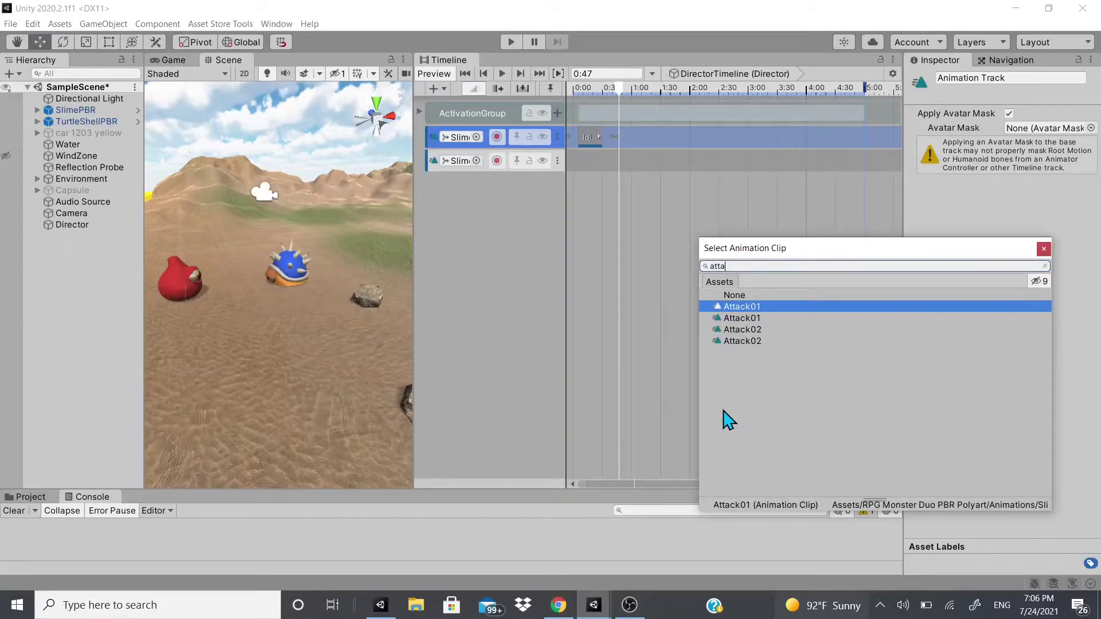
key("Return")
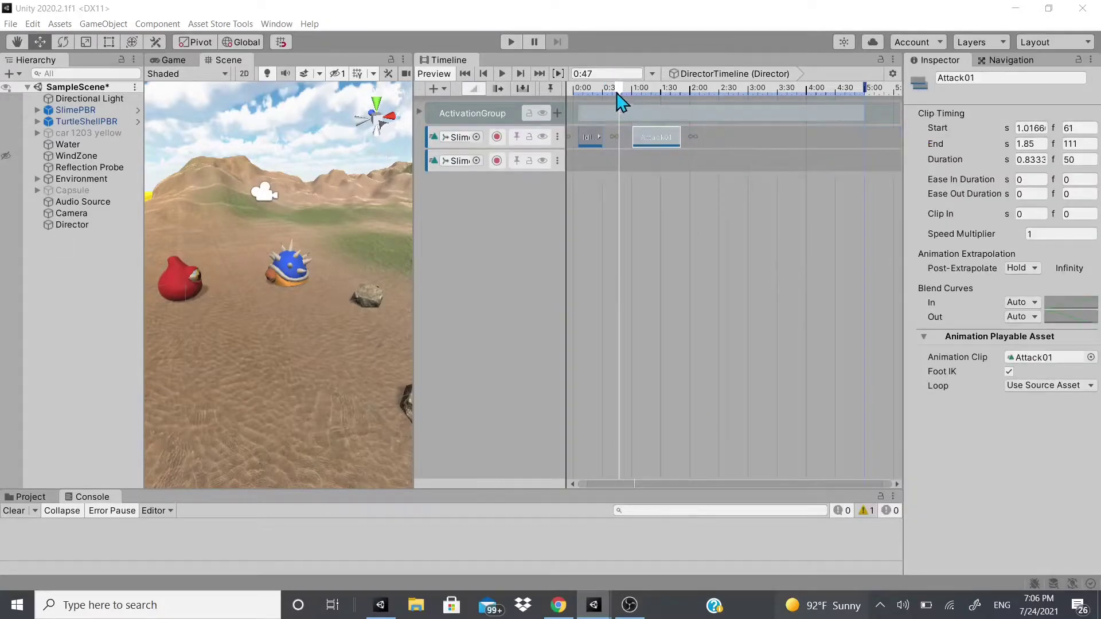
left_click_drag(619, 103, 678, 130)
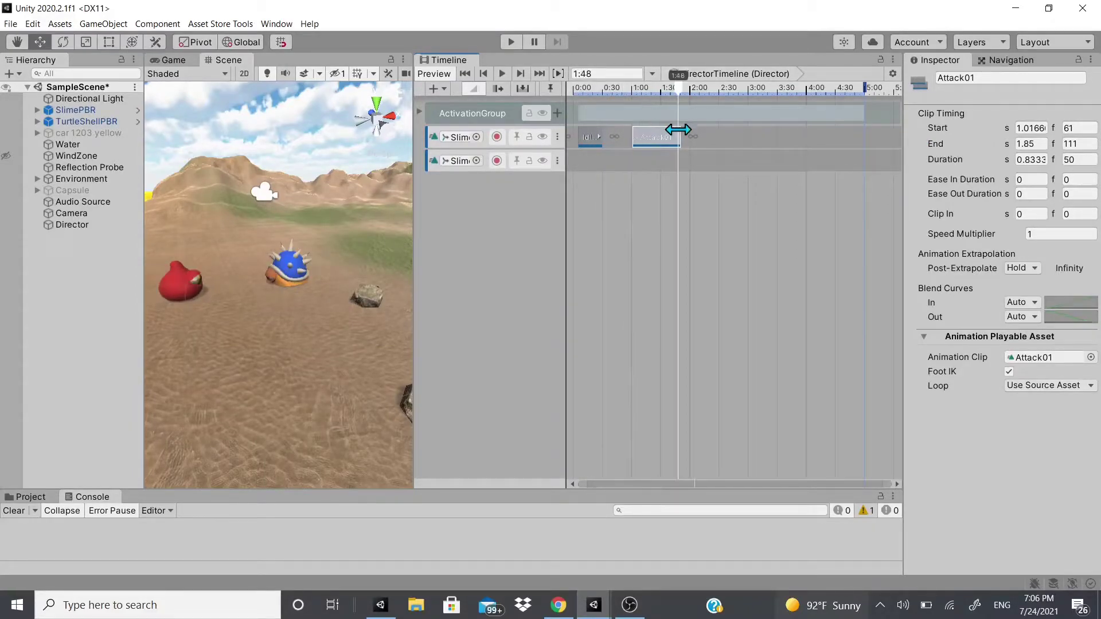
left_click(589, 137)
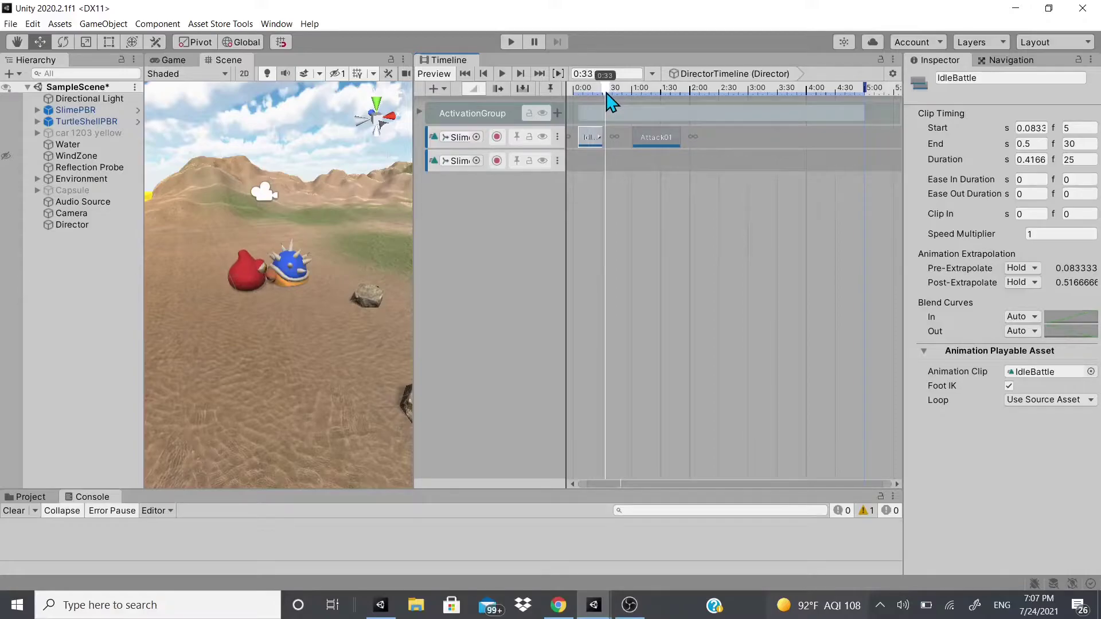